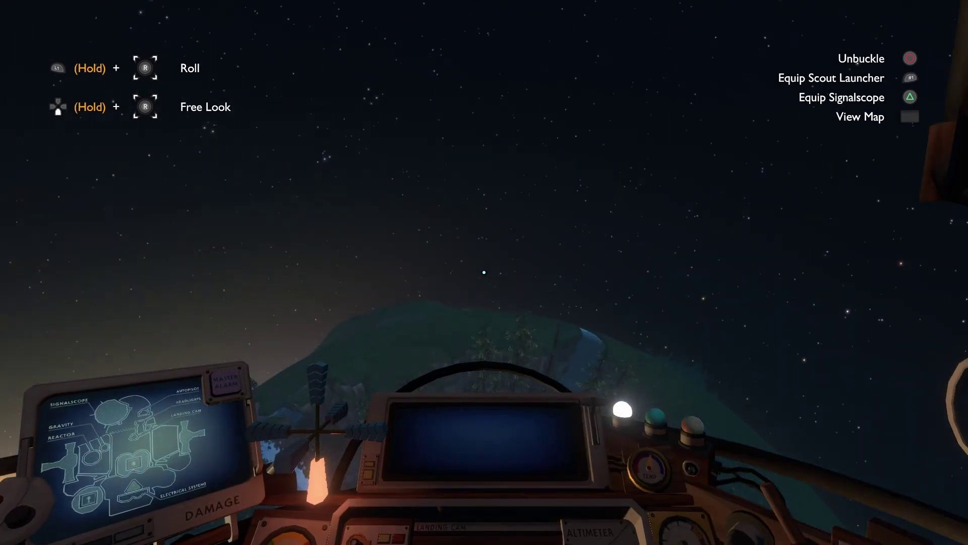
pyautogui.press('q')
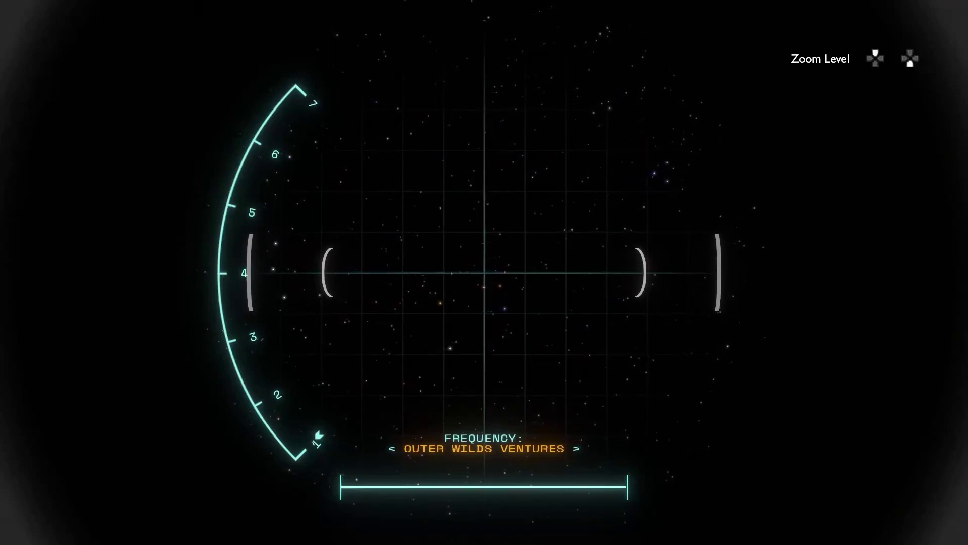
pyautogui.press('Up')
pyautogui.press('Up')
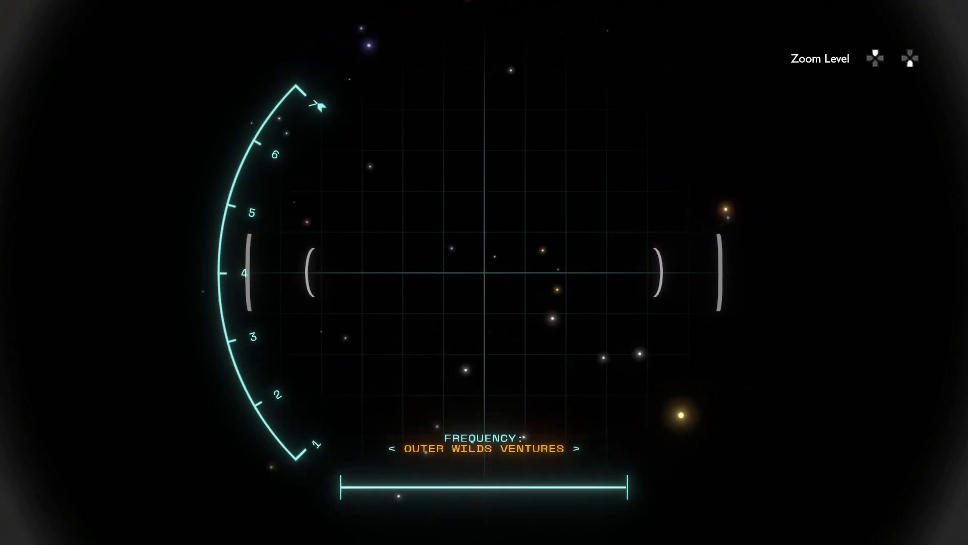
pyautogui.press('Down')
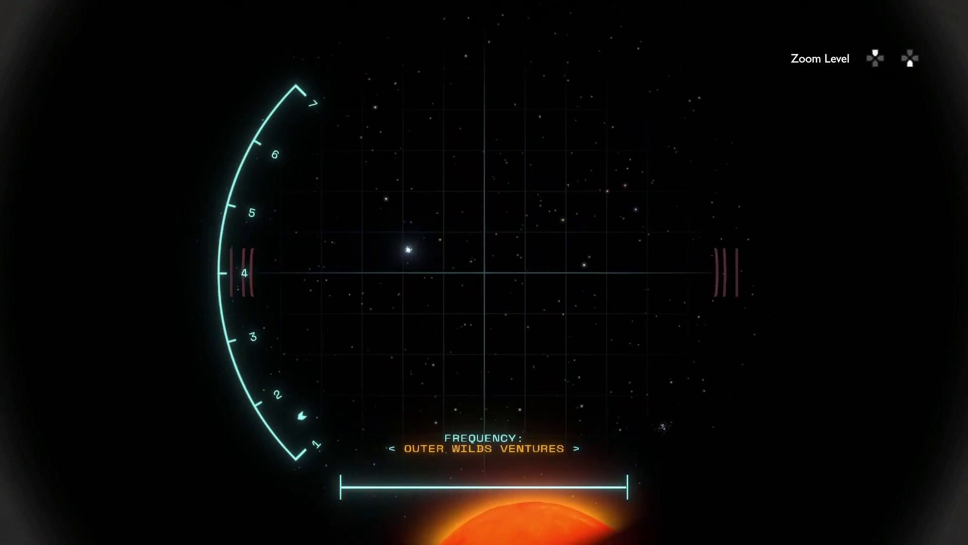
pyautogui.press('Up')
pyautogui.press('Up')
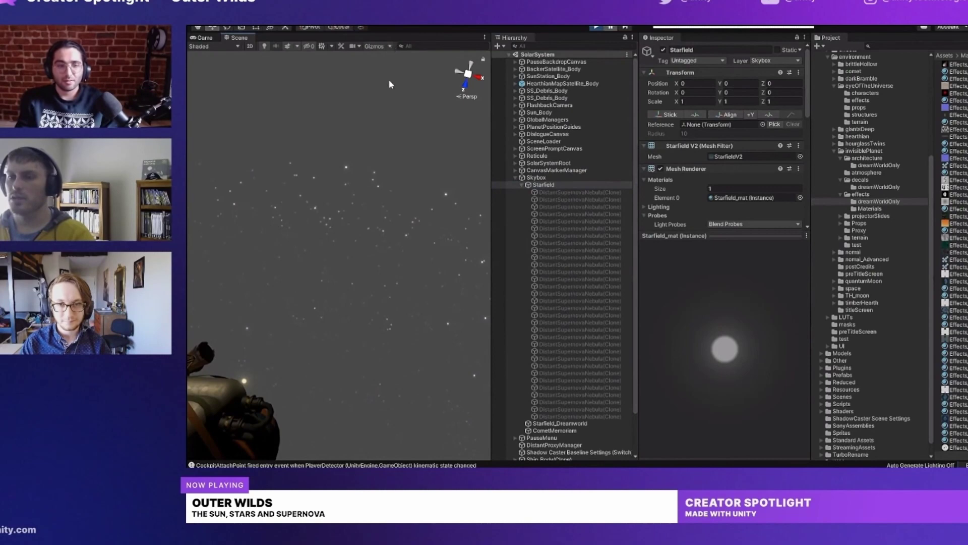
# Step: Turn on Selection Wire in the scene gizmo options so the selected Starfield mesh is outlined
pyautogui.click(375, 46)
pyautogui.click(372, 75)
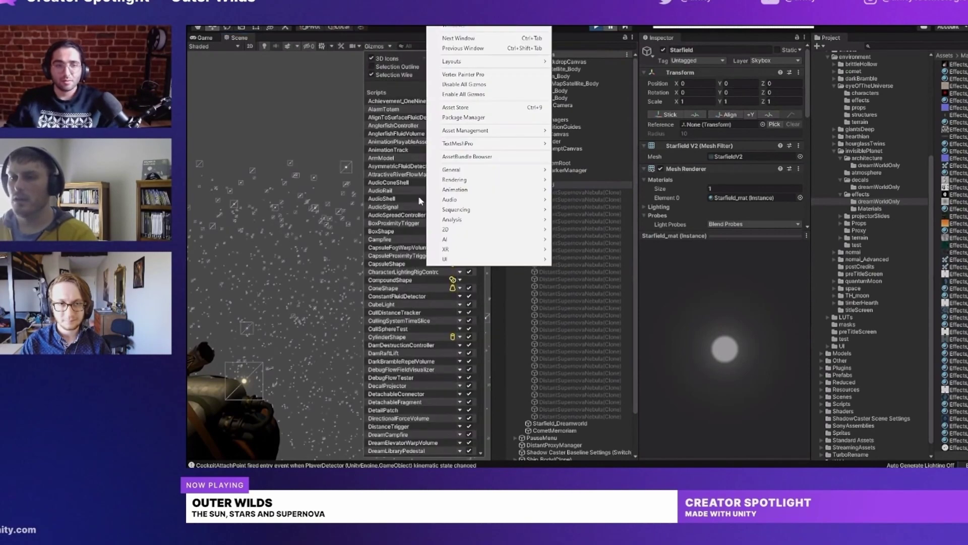
pyautogui.click(598, 30)
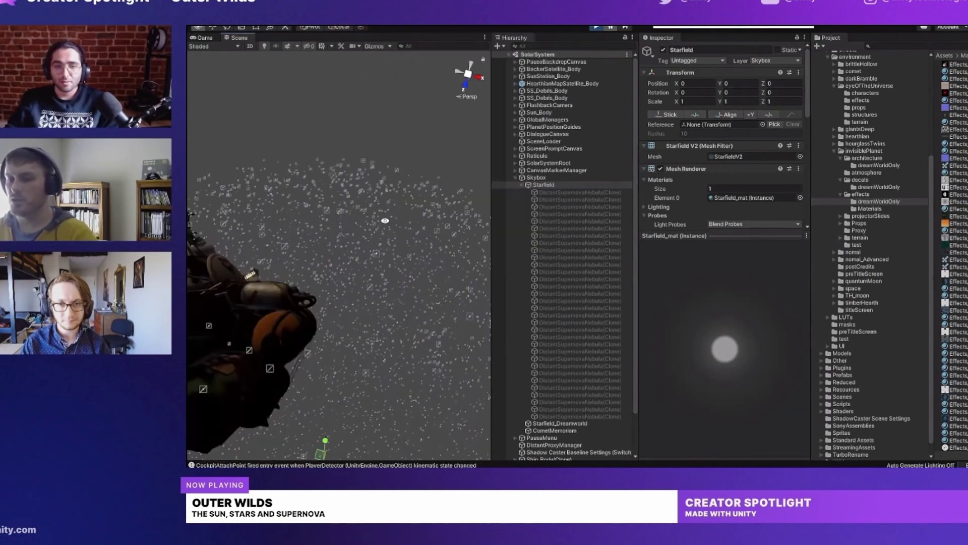
# Step: Examine the Starfield mesh around the ship, viewing the whole star sphere from outside and its individual stars up close
pyautogui.moveTo(370, 256)
pyautogui.keyDown('alt'); pyautogui.mouseDown()
pyautogui.moveTo(359, 283)
pyautogui.moveTo(379, 259)
pyautogui.mouseUp(); pyautogui.keyUp('alt')
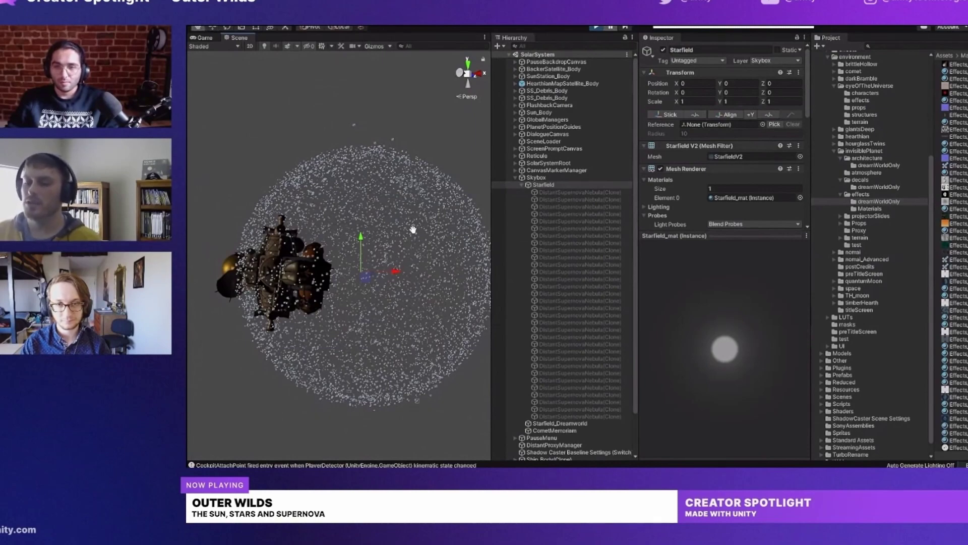
pyautogui.moveTo(412, 230); pyautogui.dragTo(435, 193, button='middle')
pyautogui.scroll(3, 467, 192)
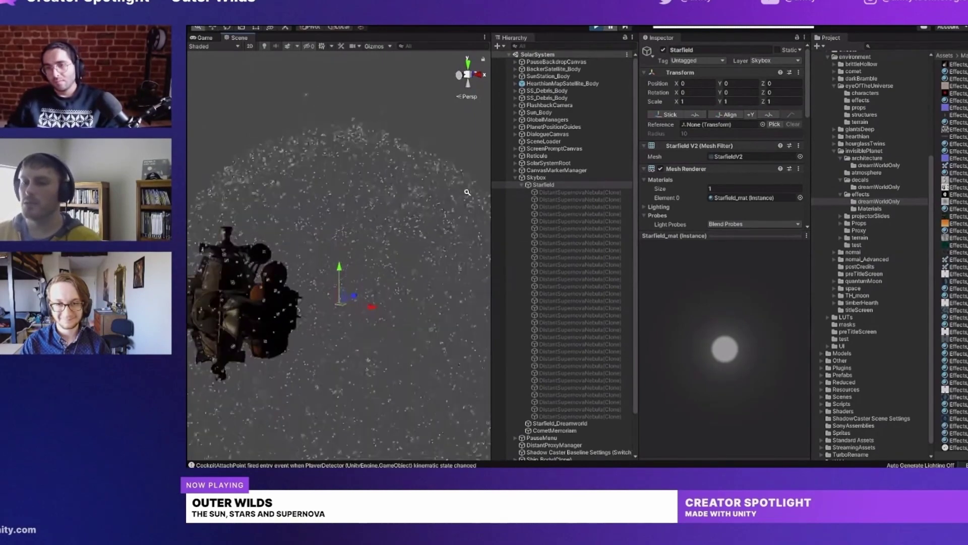
pyautogui.scroll(2, 467, 192)
pyautogui.scroll(-5, 406, 237)
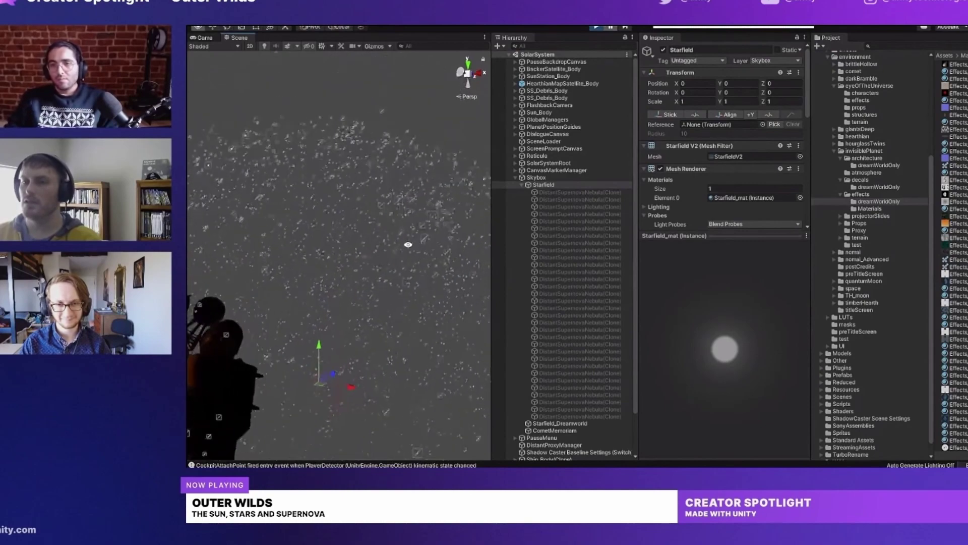
pyautogui.moveTo(404, 212)
pyautogui.keyDown('alt'); pyautogui.mouseDown()
pyautogui.moveTo(417, 182)
pyautogui.moveTo(414, 203)
pyautogui.mouseUp(); pyautogui.keyUp('alt')
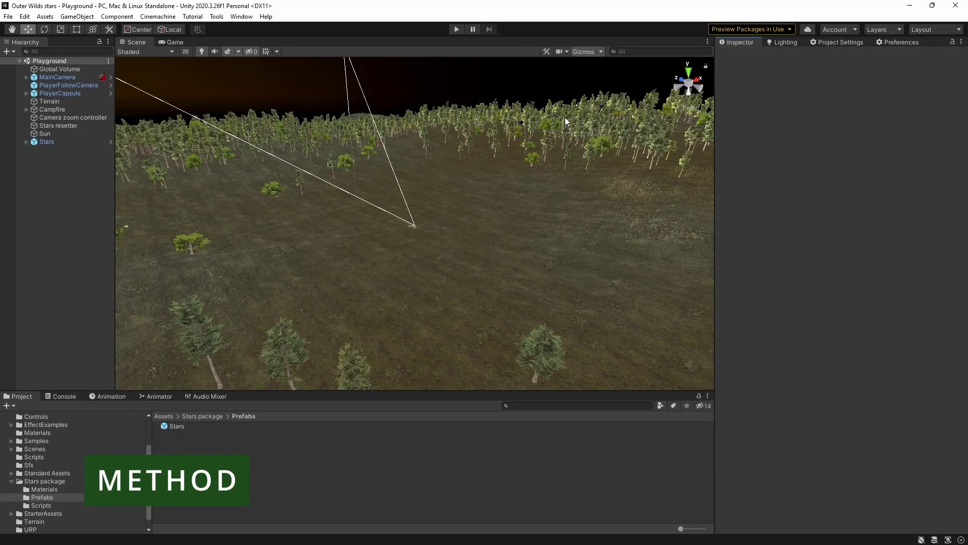
# Step: Locate the UniversalRenderPipelineAsset assigned in the Graphics project settings and review its properties in the Inspector
pyautogui.click(852, 44)
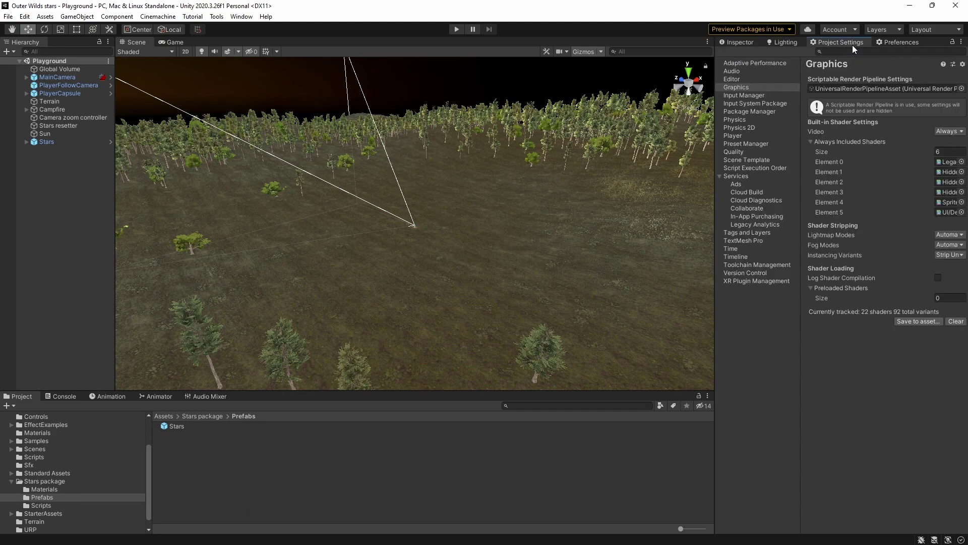
pyautogui.click(846, 90)
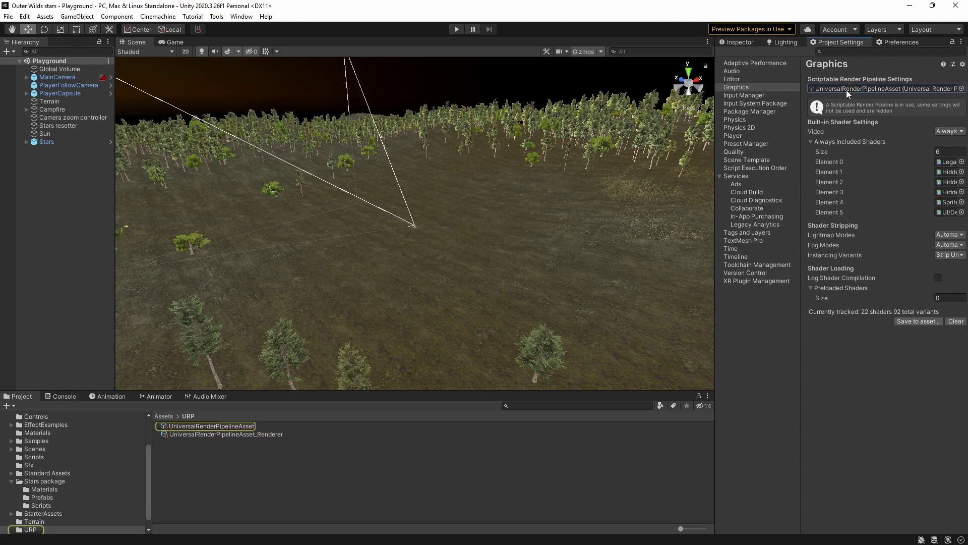
pyautogui.click(214, 426)
pyautogui.click(743, 43)
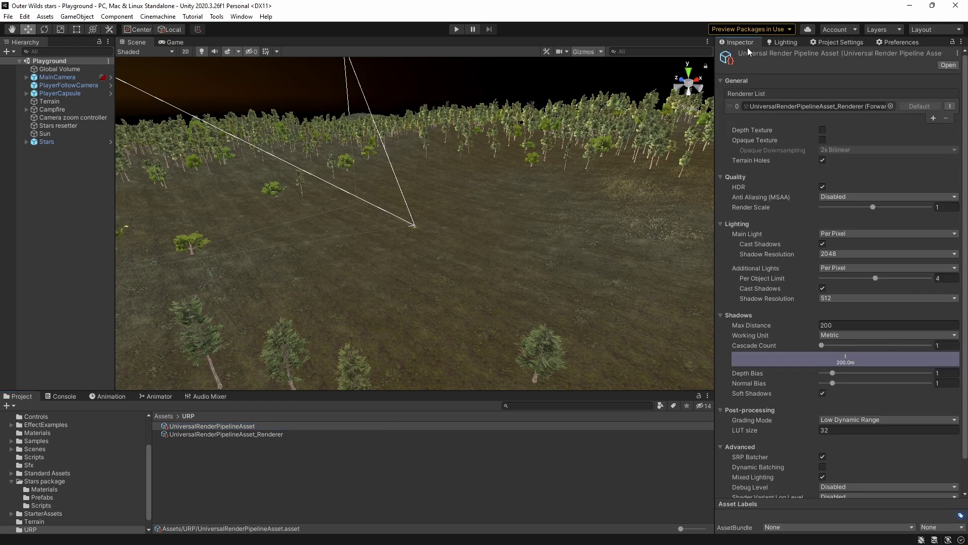
pyautogui.scroll(-2, 893, 186)
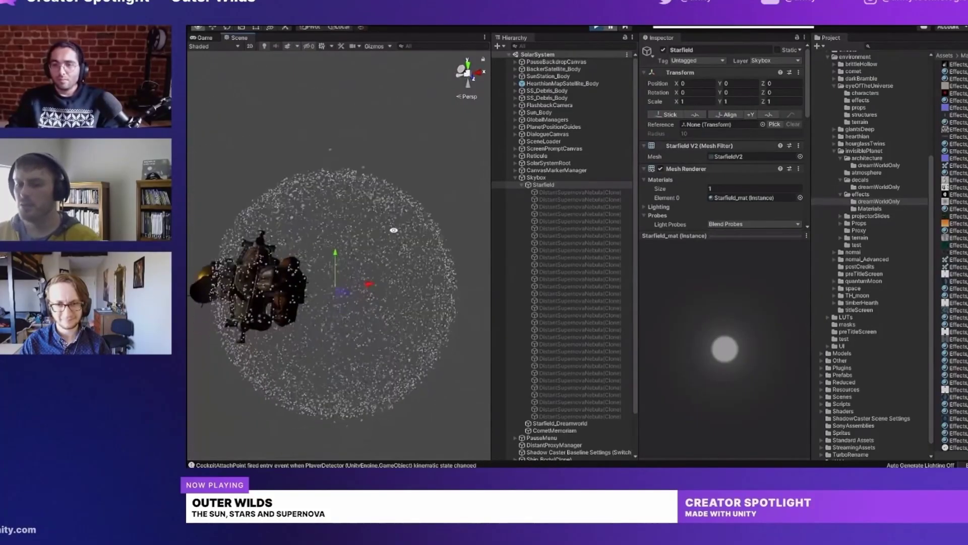
# Step: Inspect the distribution of stars over the Starfield sphere from several angles
pyautogui.keyDown('alt'); pyautogui.moveTo(393, 230); pyautogui.dragTo(409, 200); pyautogui.keyUp('alt')
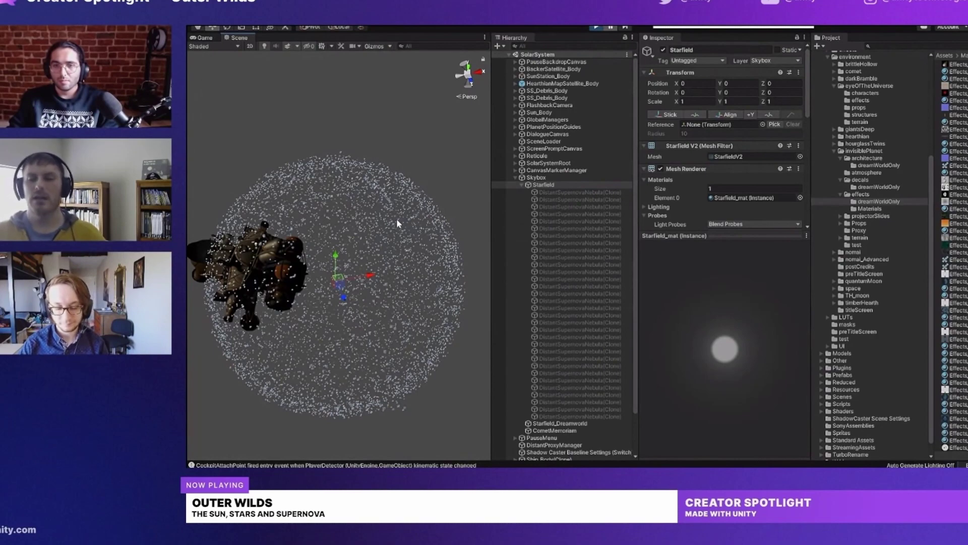
pyautogui.keyDown('alt'); pyautogui.moveTo(409, 234); pyautogui.dragTo(412, 196); pyautogui.keyUp('alt')
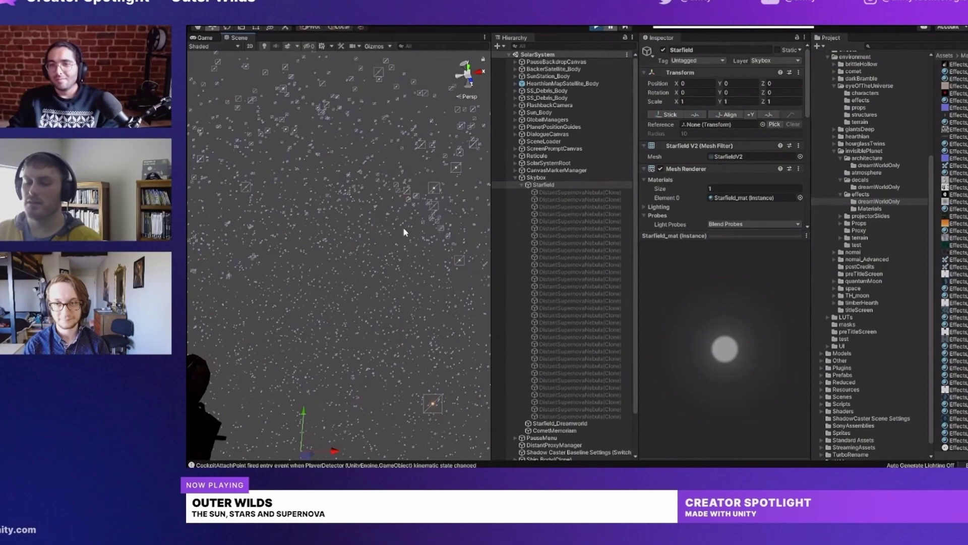
pyautogui.keyDown('alt'); pyautogui.moveTo(403, 225); pyautogui.dragTo(394, 222); pyautogui.keyUp('alt')
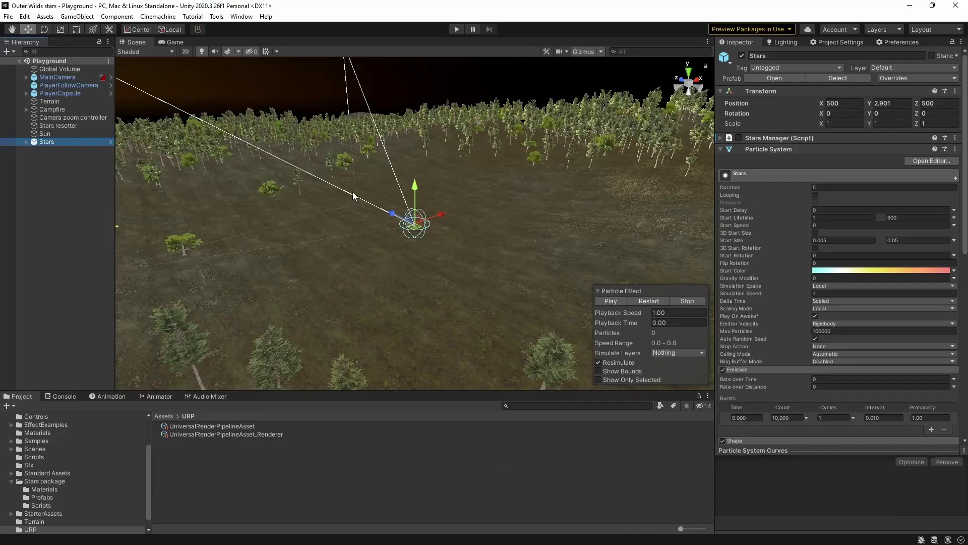
# Step: Set both Start Lifetime and Start Size of the Stars particle system to Random Between Two Constants
pyautogui.scroll(2, 432, 209)
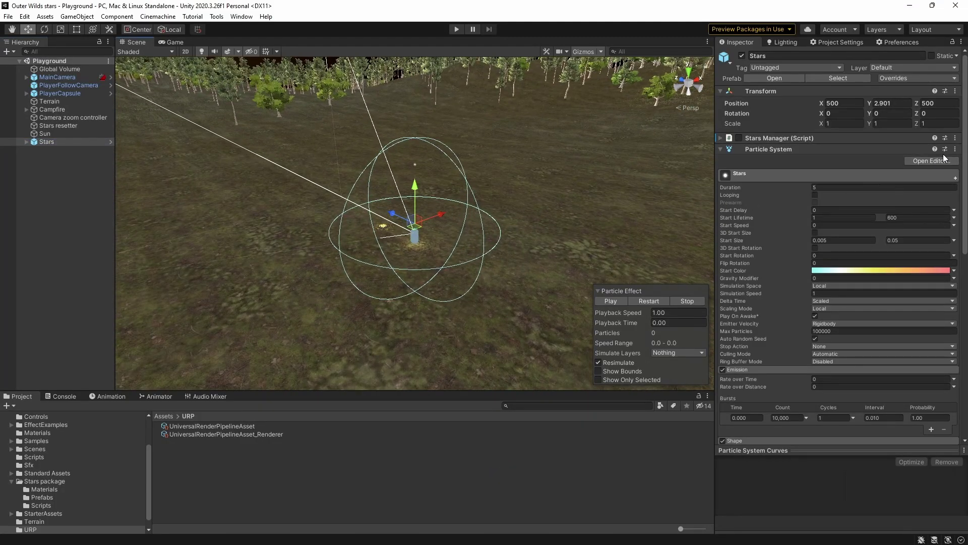
pyautogui.scroll(-3, 751, 198)
pyautogui.scroll(-2, 837, 242)
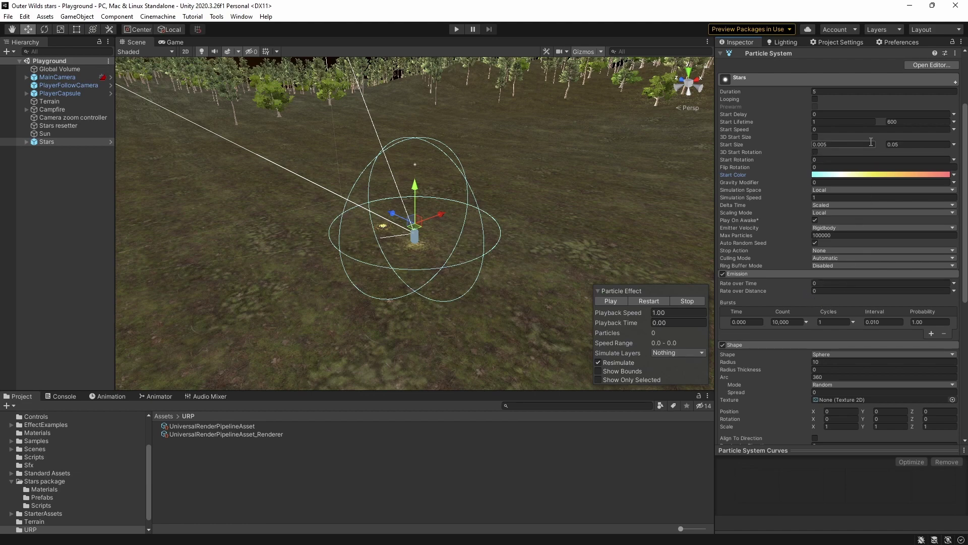
pyautogui.click(955, 122)
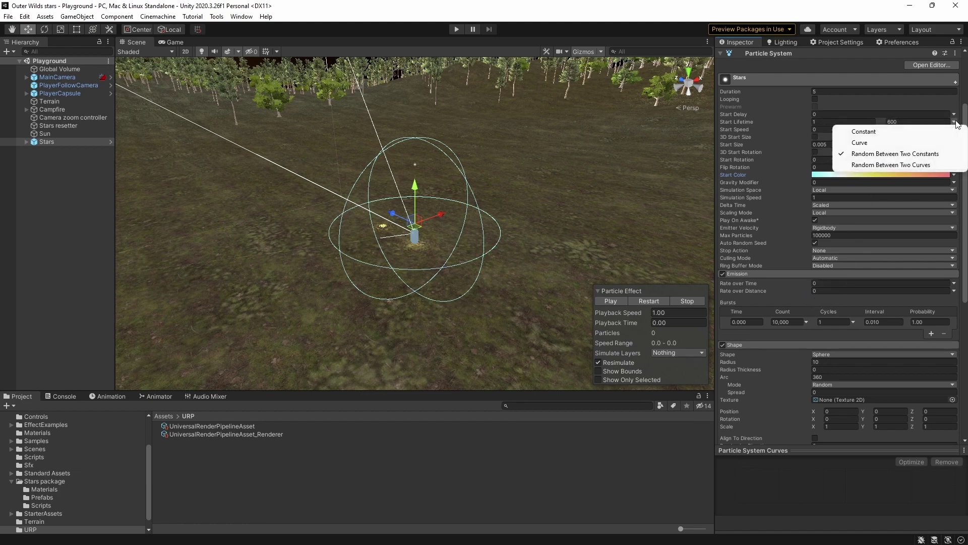
pyautogui.click(873, 155)
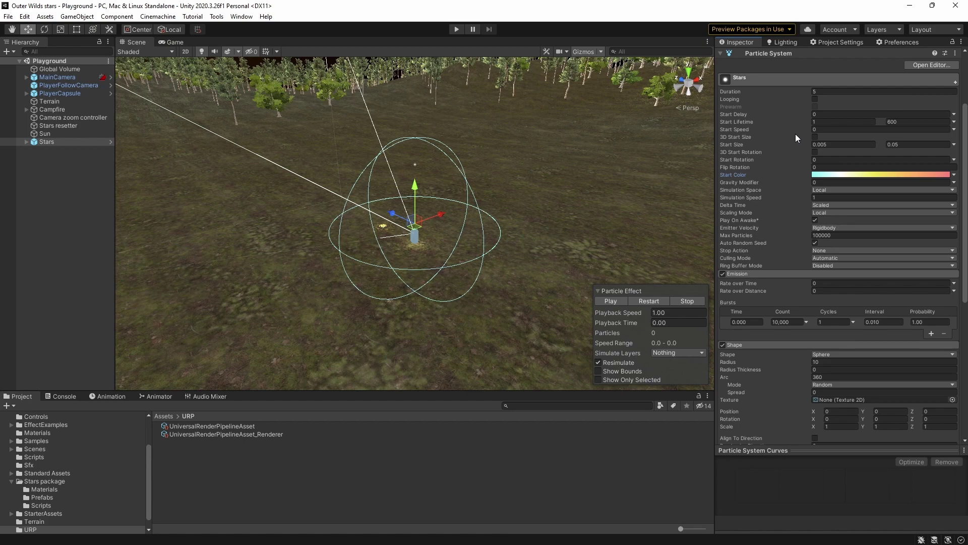
pyautogui.click(954, 146)
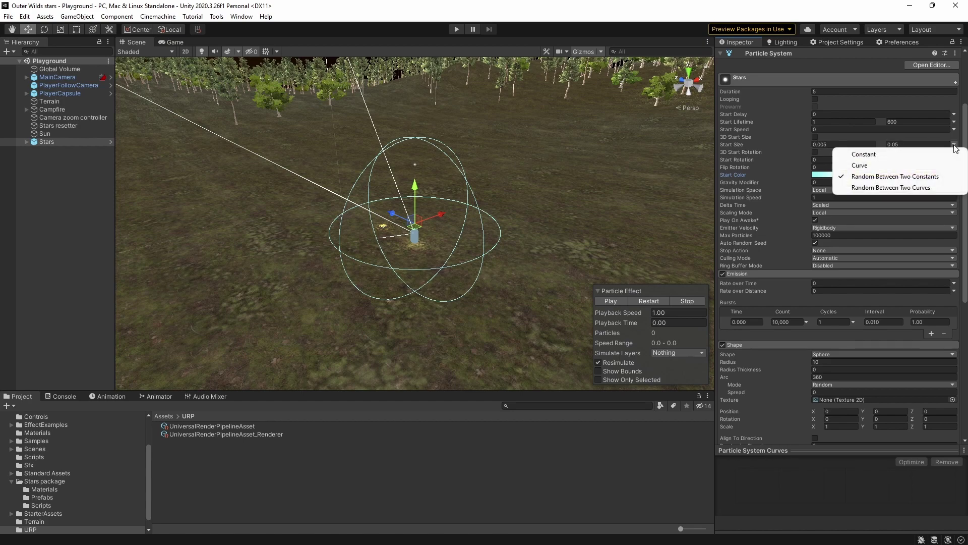
pyautogui.click(884, 177)
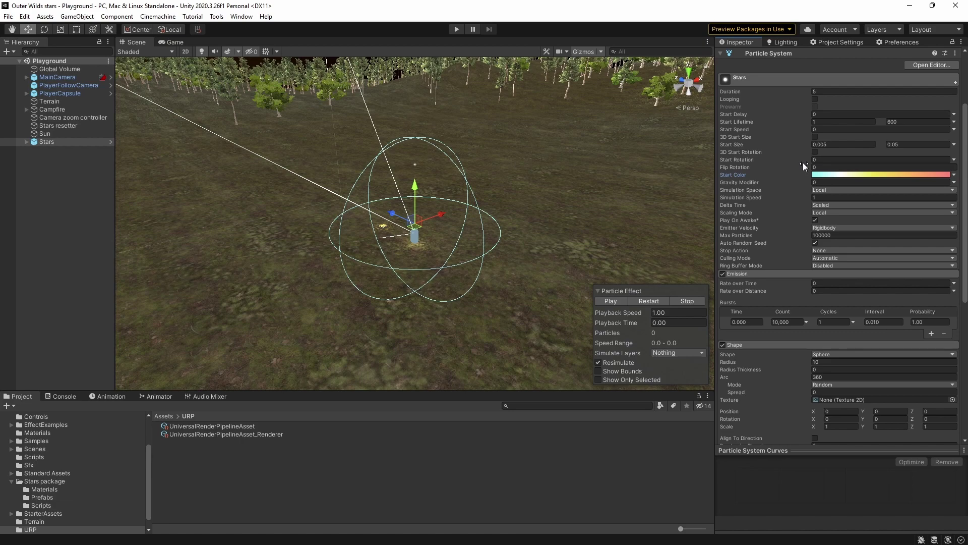
# Step: Review the cyan, white and yellow color keys of the Stars particle system's Start Color gradient
pyautogui.click(846, 176)
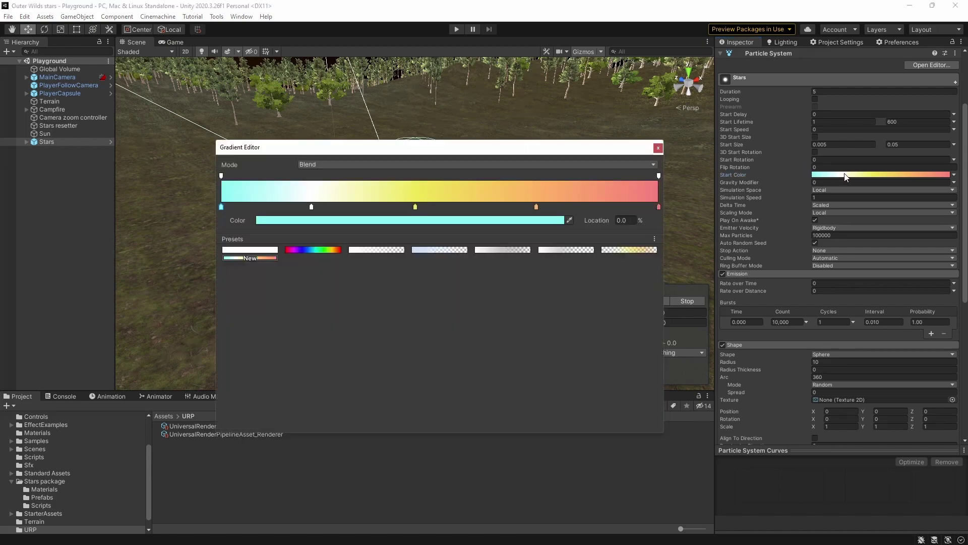
pyautogui.click(262, 219)
pyautogui.click(281, 147)
pyautogui.click(311, 206)
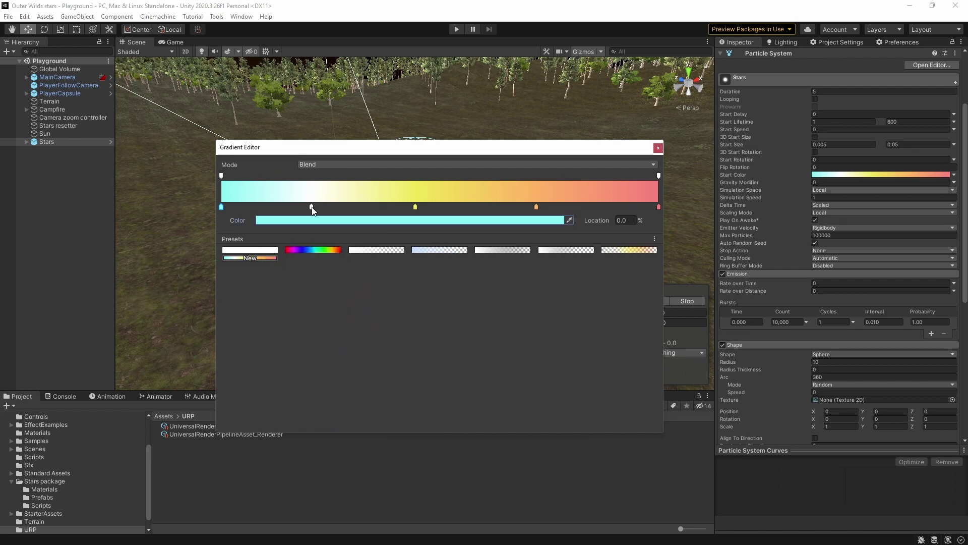
pyautogui.click(316, 220)
pyautogui.click(389, 149)
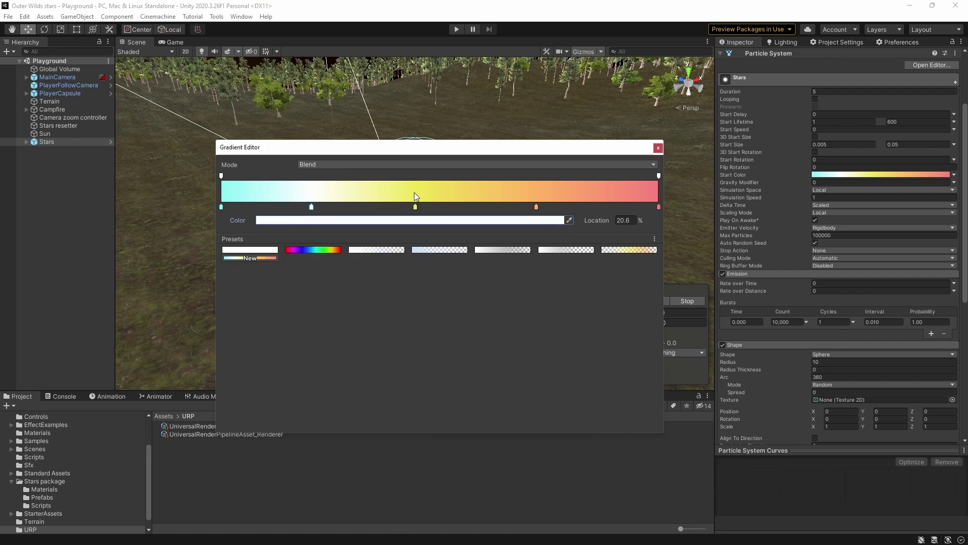
pyautogui.click(415, 207)
pyautogui.click(401, 219)
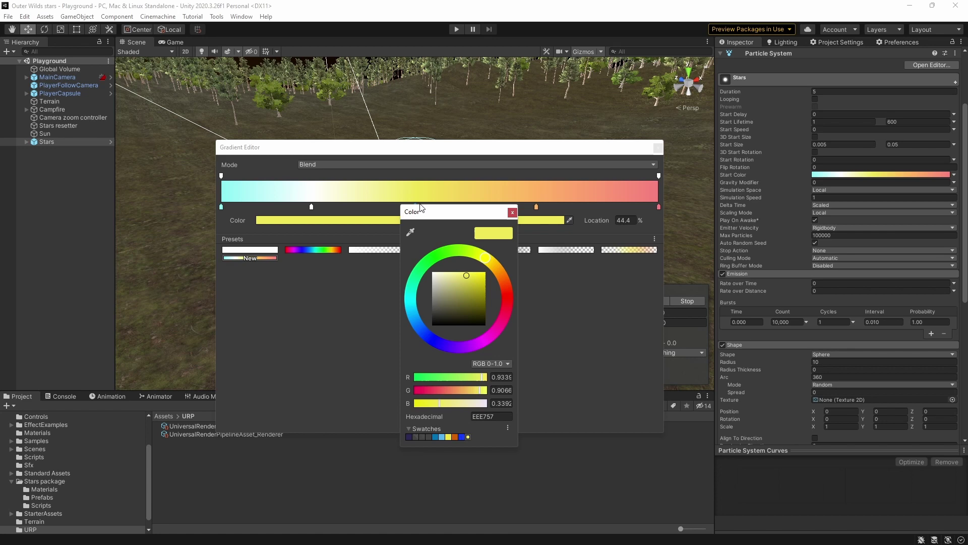
# Step: Check the orange and red color keys of the Start Color gradient, then close the gradient editor
pyautogui.click(535, 206)
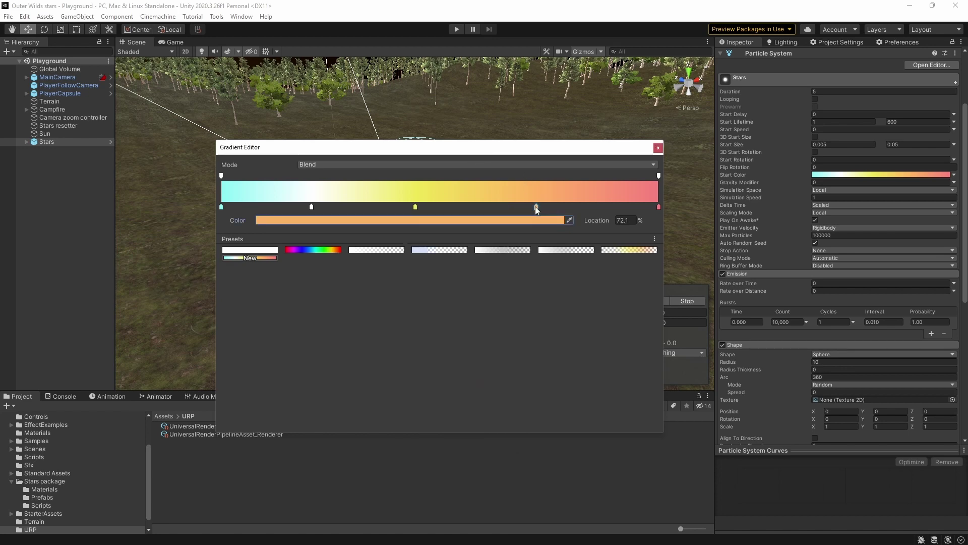
pyautogui.click(525, 220)
pyautogui.click(606, 156)
pyautogui.click(658, 207)
pyautogui.click(517, 220)
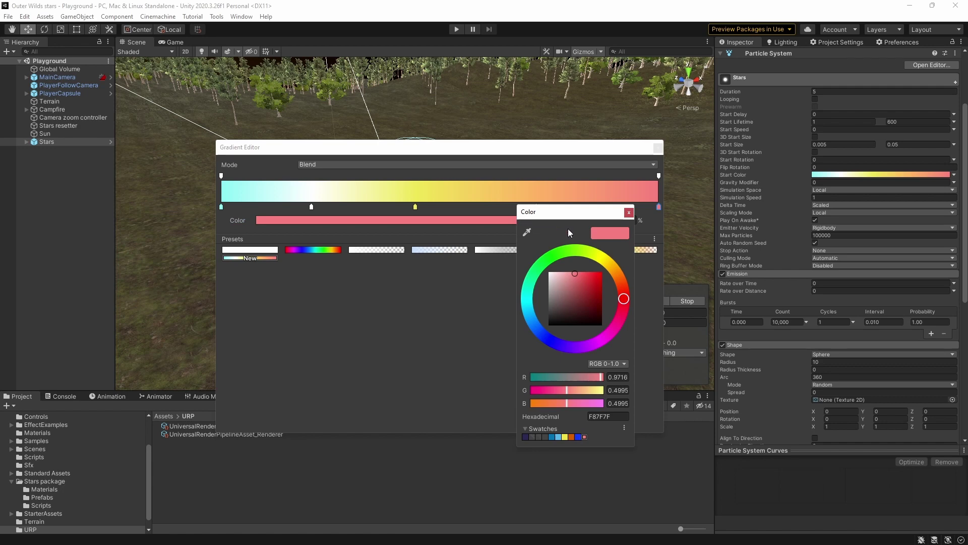
pyautogui.click(629, 212)
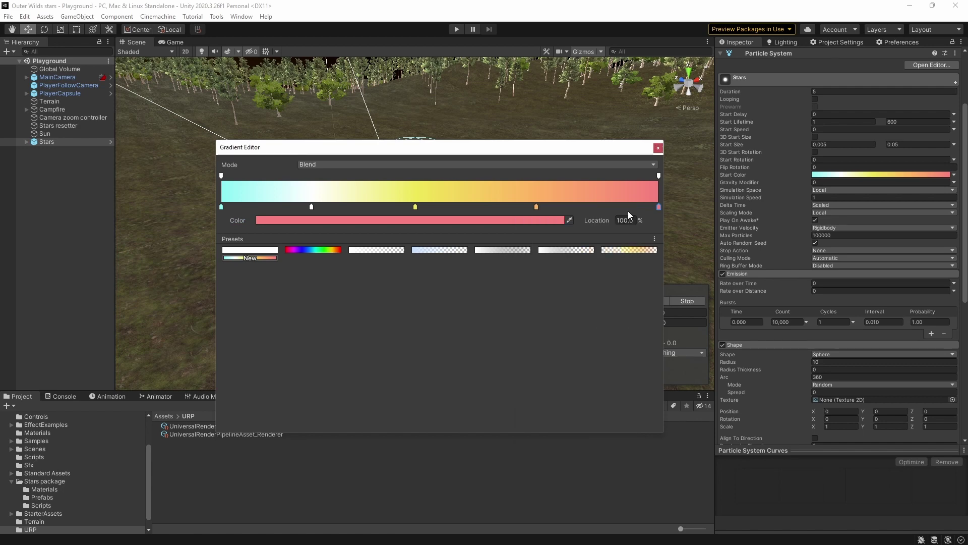
pyautogui.click(658, 147)
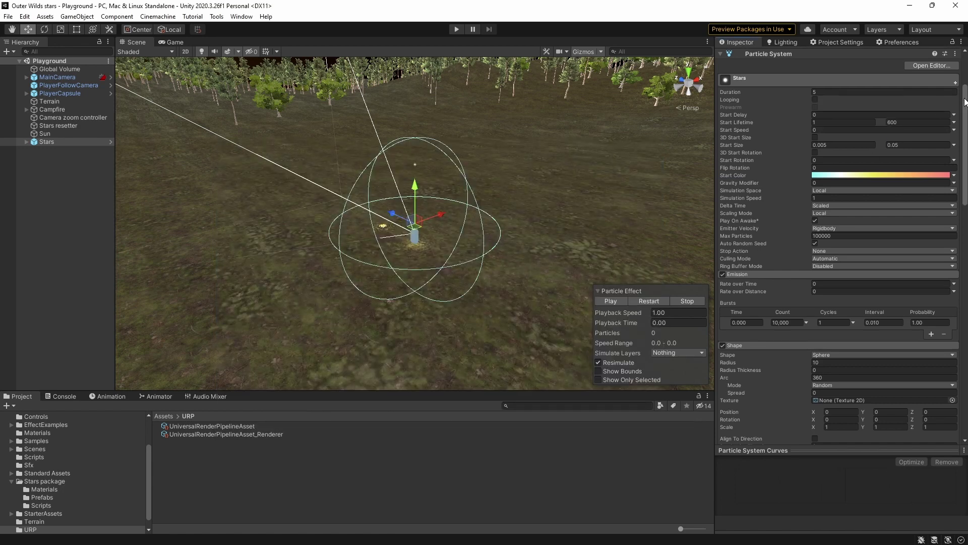
# Step: Set the Stars material's Surface Type to Transparent and its Blending Mode to Alpha
pyautogui.moveTo(964, 101); pyautogui.dragTo(964, 283)
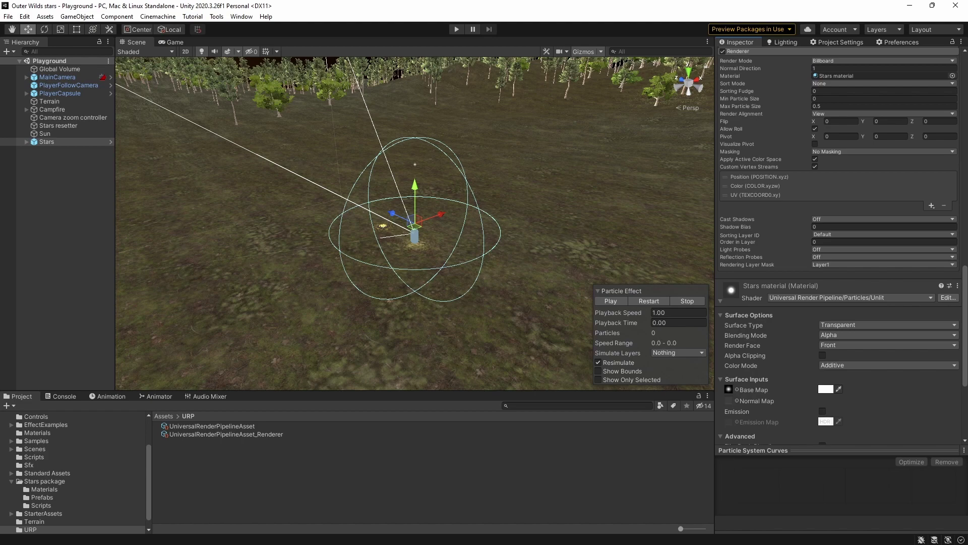
pyautogui.click(858, 325)
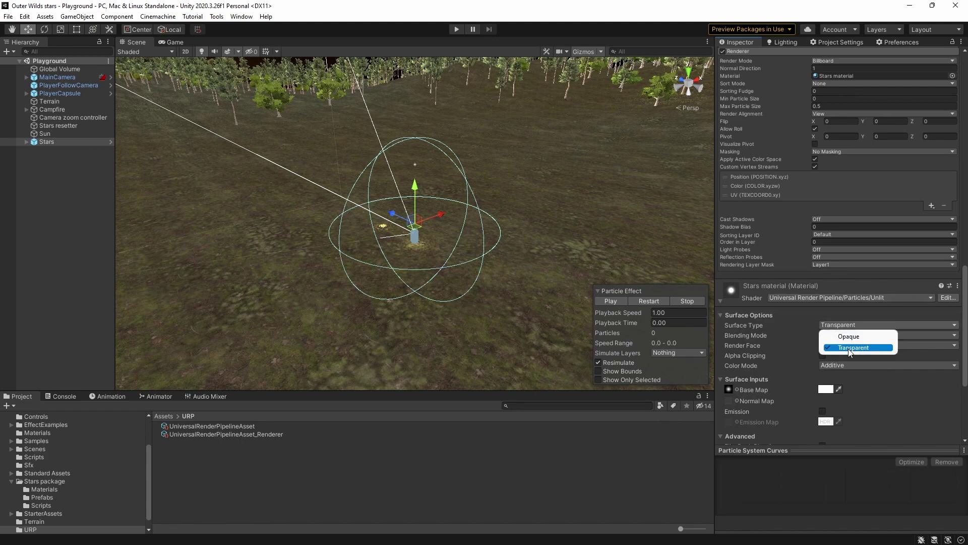
pyautogui.click(849, 348)
pyautogui.click(851, 335)
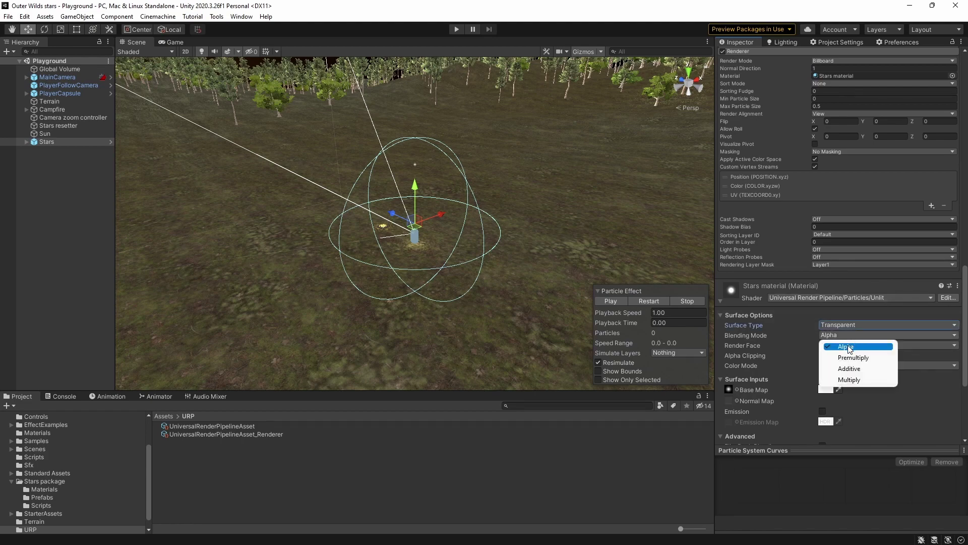
pyautogui.click(848, 345)
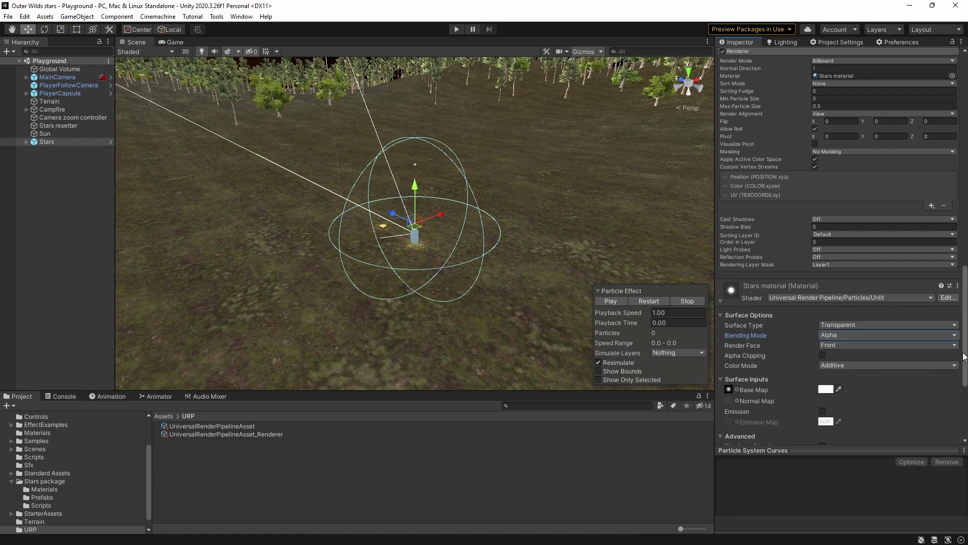
# Step: Review the remaining settings of the Stars material, then inspect the Terrain object in the scene
pyautogui.moveTo(965, 356); pyautogui.dragTo(961, 408)
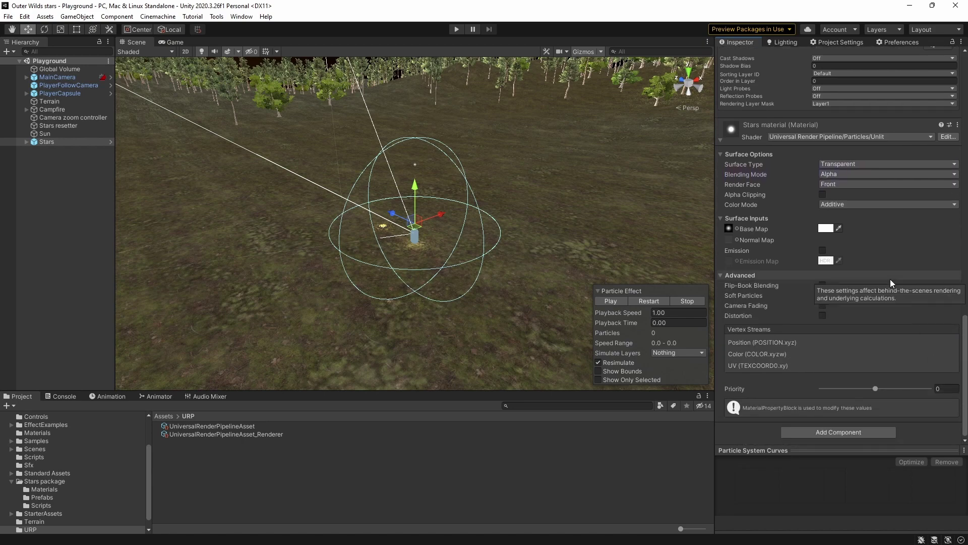
pyautogui.scroll(15, 922, 301)
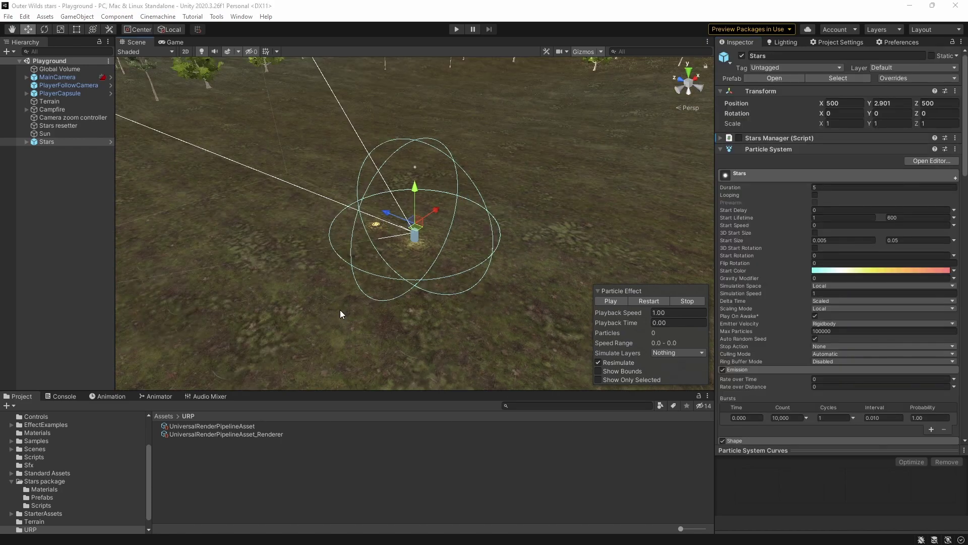
pyautogui.click(50, 102)
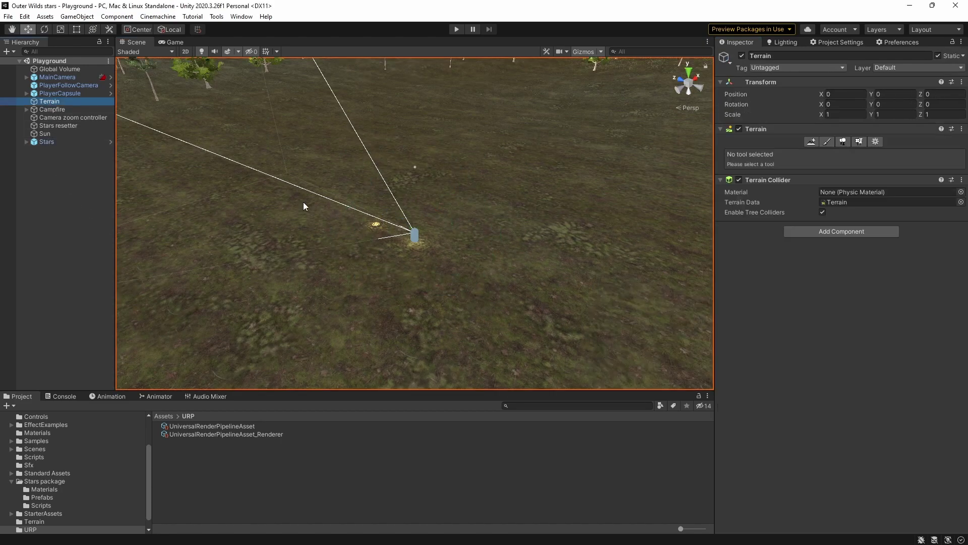
pyautogui.keyDown('alt'); pyautogui.moveTo(417, 251); pyautogui.dragTo(337, 262); pyautogui.keyUp('alt')
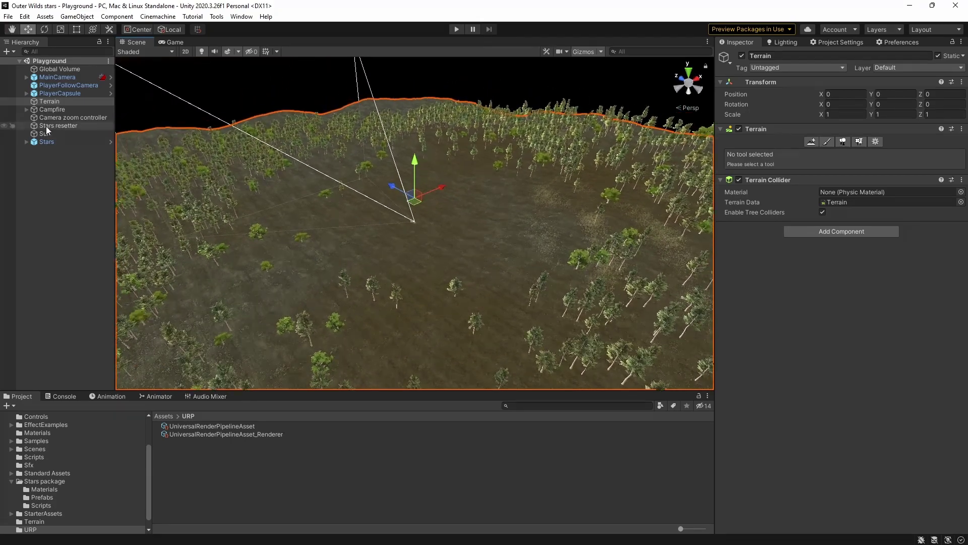
# Step: Frame the Campfire object in the scene and inspect it from a different angle
pyautogui.click(45, 109)
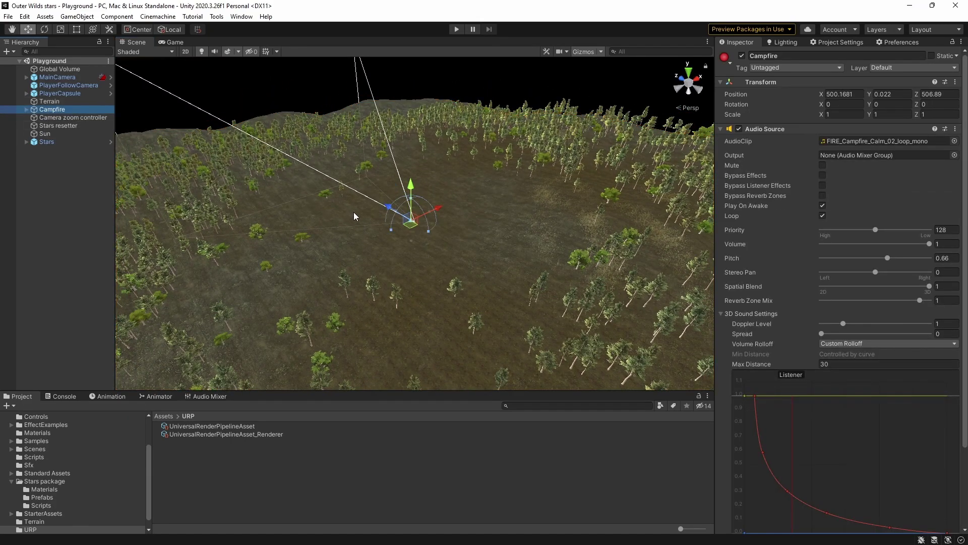
pyautogui.press('f')
pyautogui.keyDown('alt'); pyautogui.moveTo(346, 240); pyautogui.dragTo(841, 225, button='right'); pyautogui.keyUp('alt')
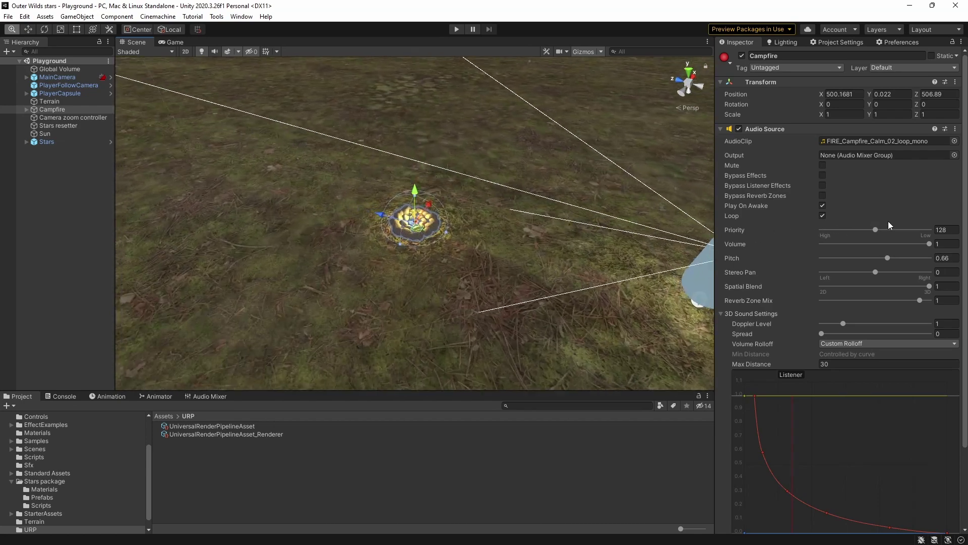
pyautogui.keyDown('alt'); pyautogui.moveTo(378, 270); pyautogui.dragTo(510, 314); pyautogui.keyUp('alt')
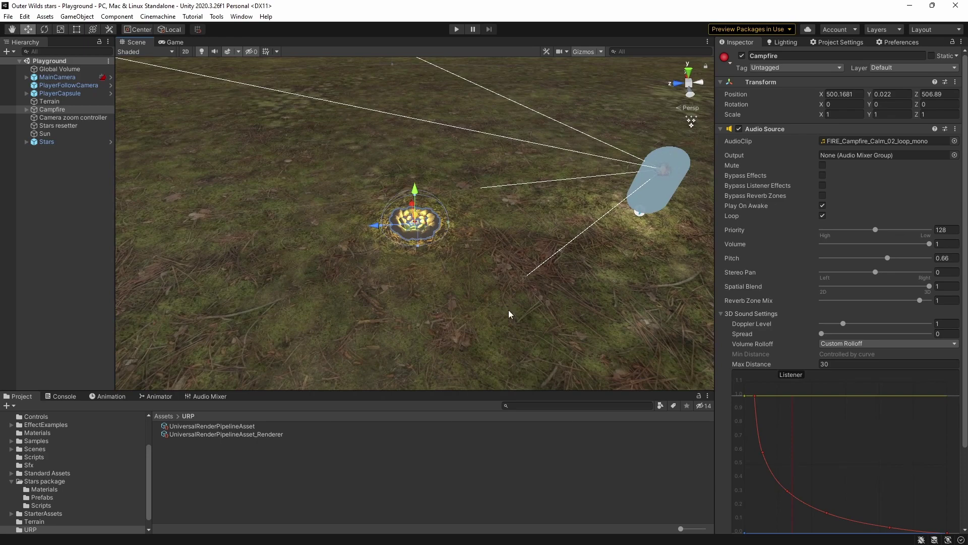
# Step: Check the MainCamera's Background Type and inspect its Background color in the color picker
pyautogui.click(54, 77)
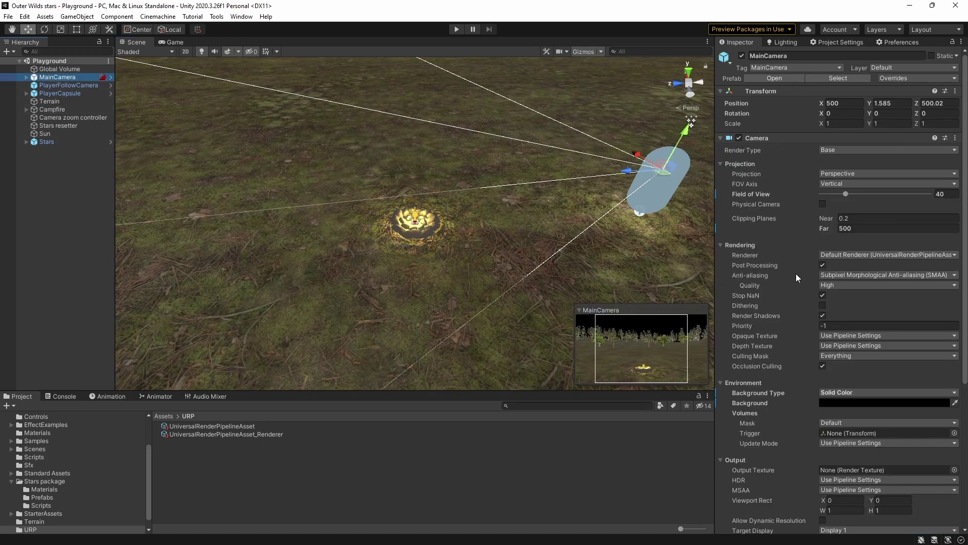
pyautogui.moveTo(965, 198); pyautogui.dragTo(965, 268)
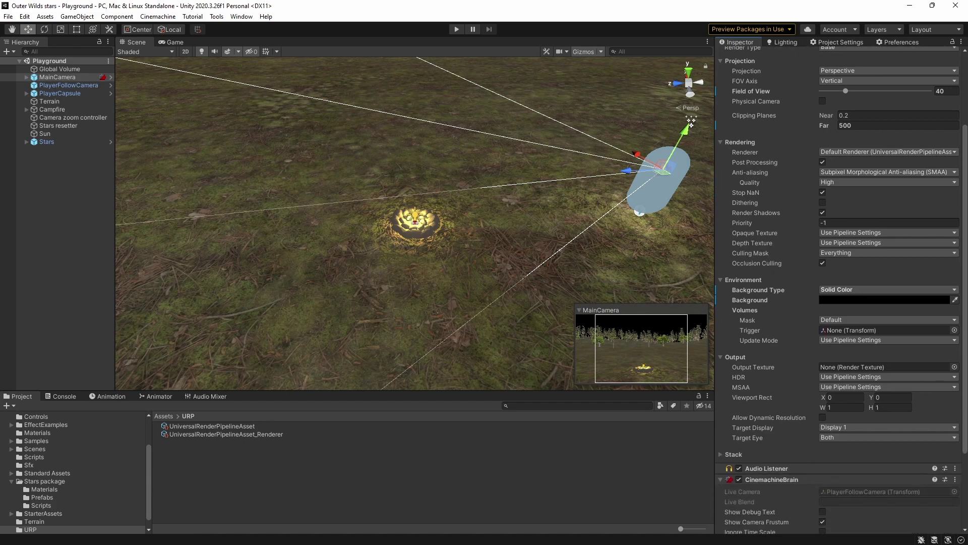
pyautogui.click(868, 291)
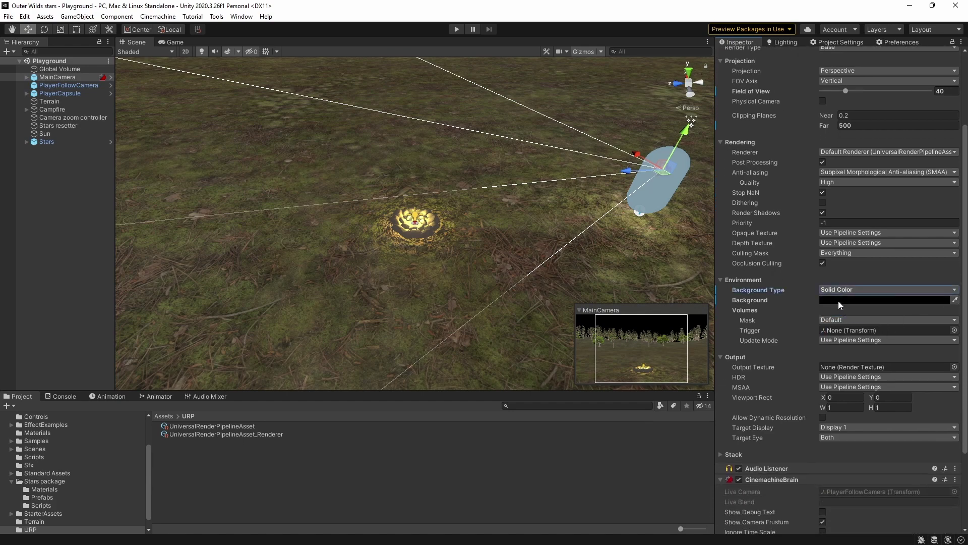
pyautogui.click(836, 299)
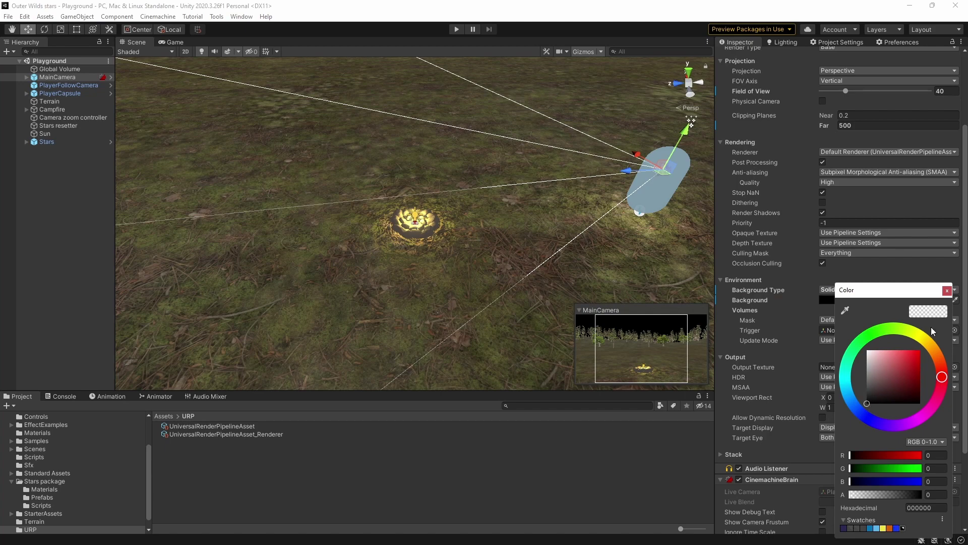
pyautogui.click(948, 291)
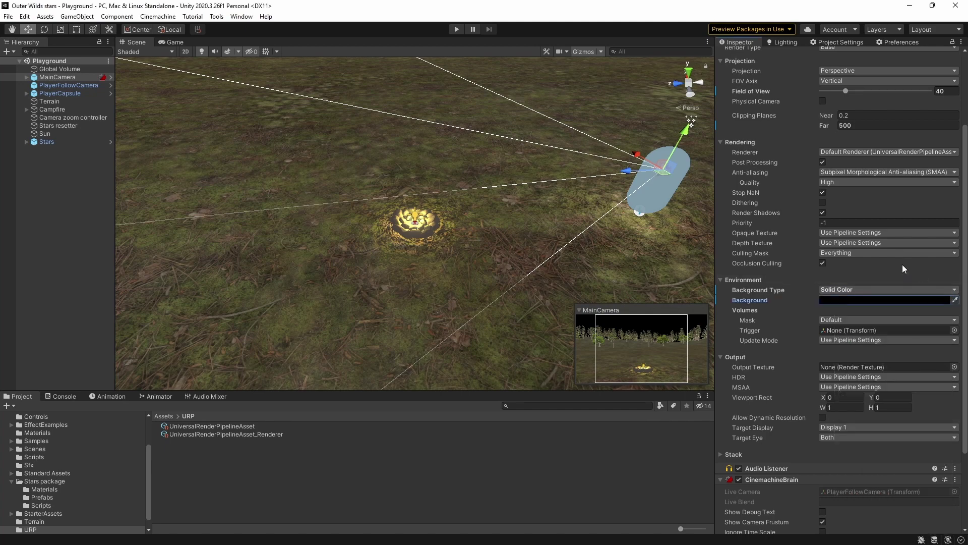
# Step: Test the starfield in play mode, then enable the Stars Manager script on the Stars object
pyautogui.hotkey('ctrl', 'p')
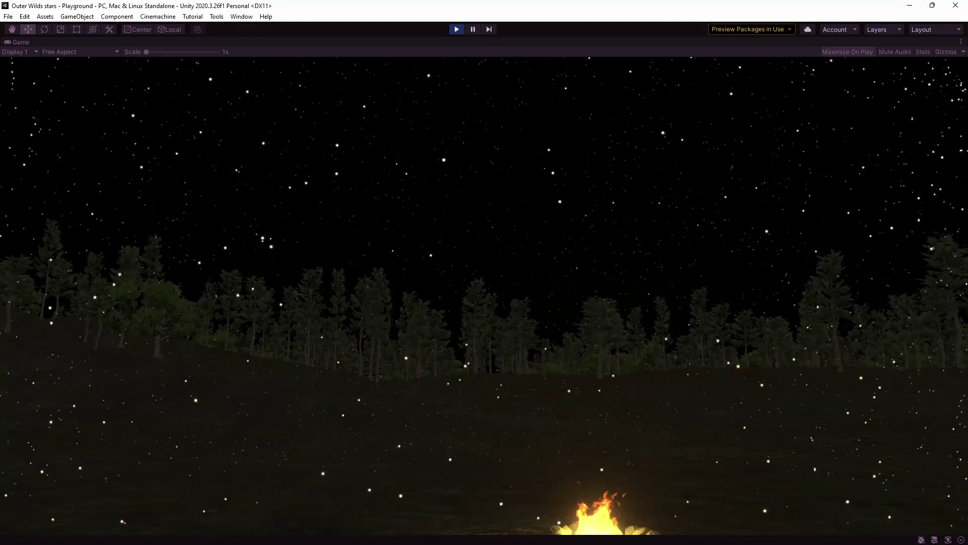
pyautogui.hotkey('ctrl', 'p')
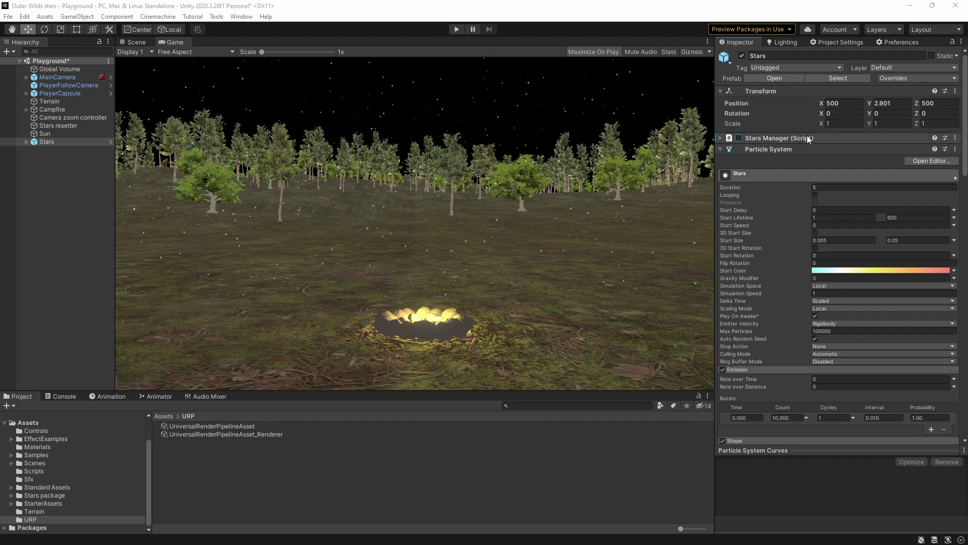
pyautogui.click(739, 138)
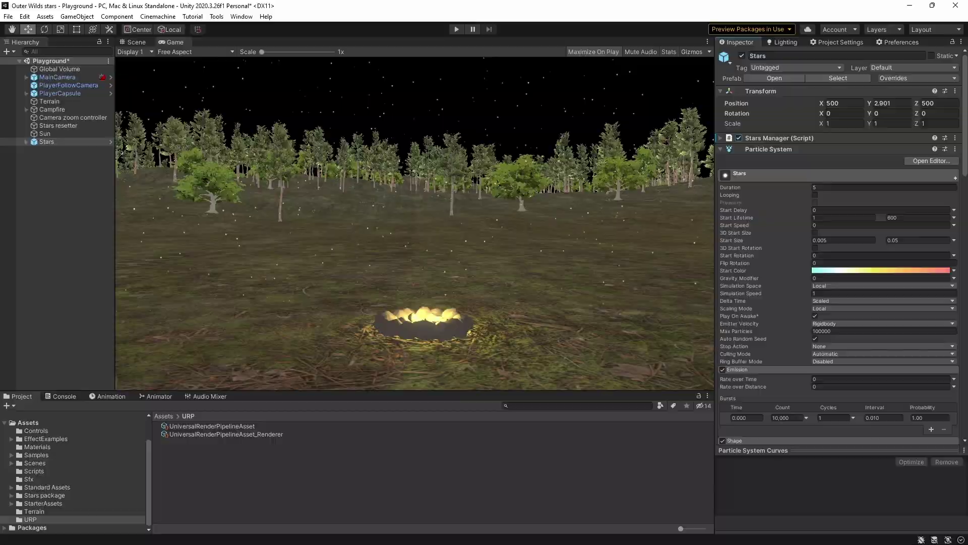
# Step: Switch to Visual Studio and review the lines in StarsManager's Start method that get the main camera and set the stars' position and parent
pyautogui.hotkey('alt', 'Tab')
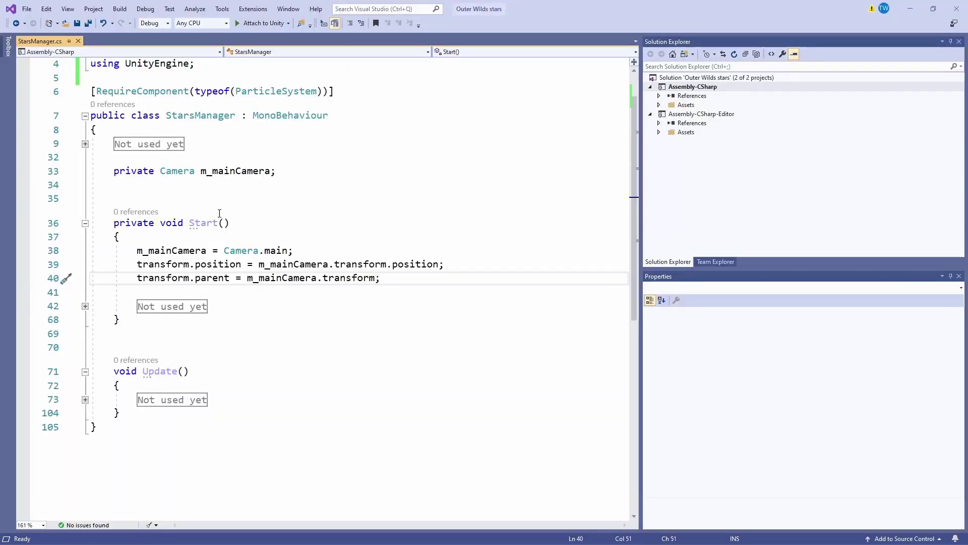
pyautogui.click(84, 400)
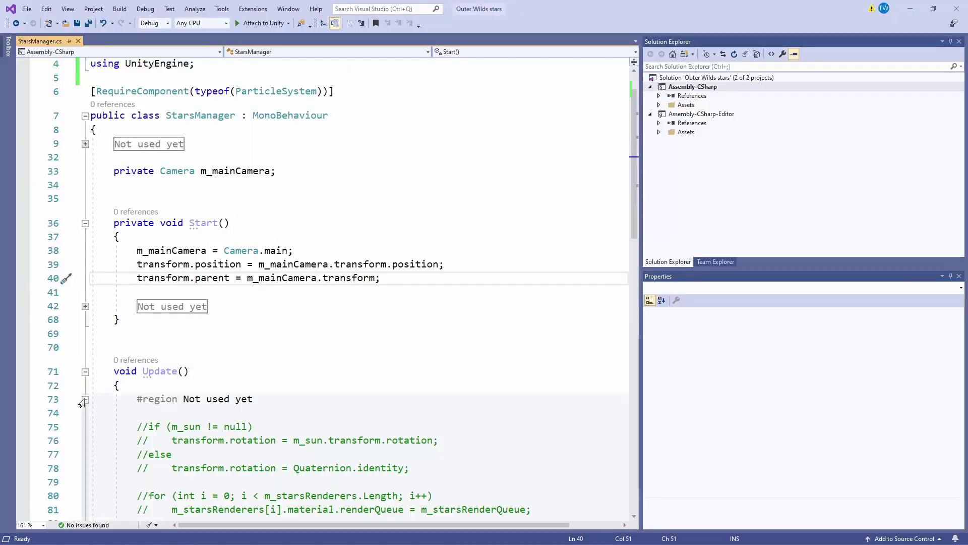
pyautogui.click(85, 399)
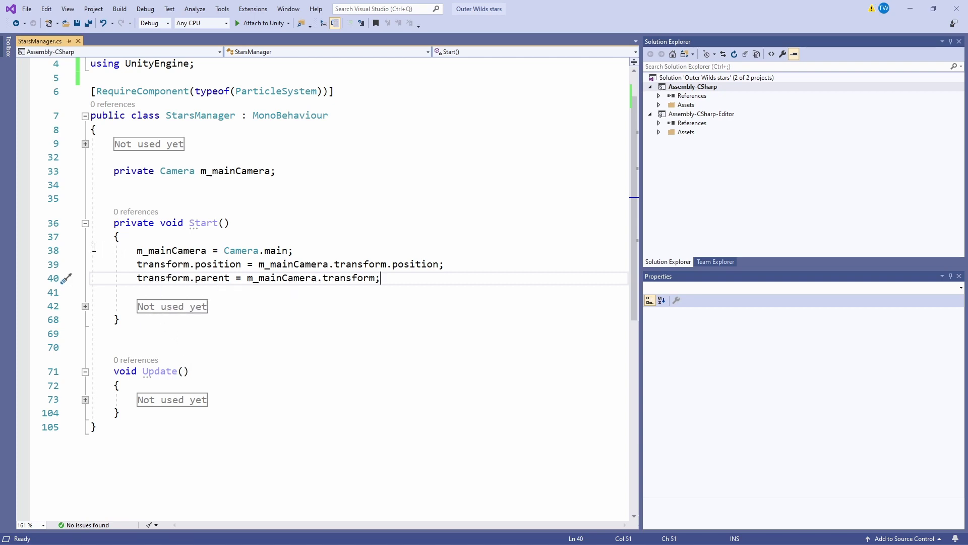
pyautogui.moveTo(93, 247); pyautogui.dragTo(118, 251)
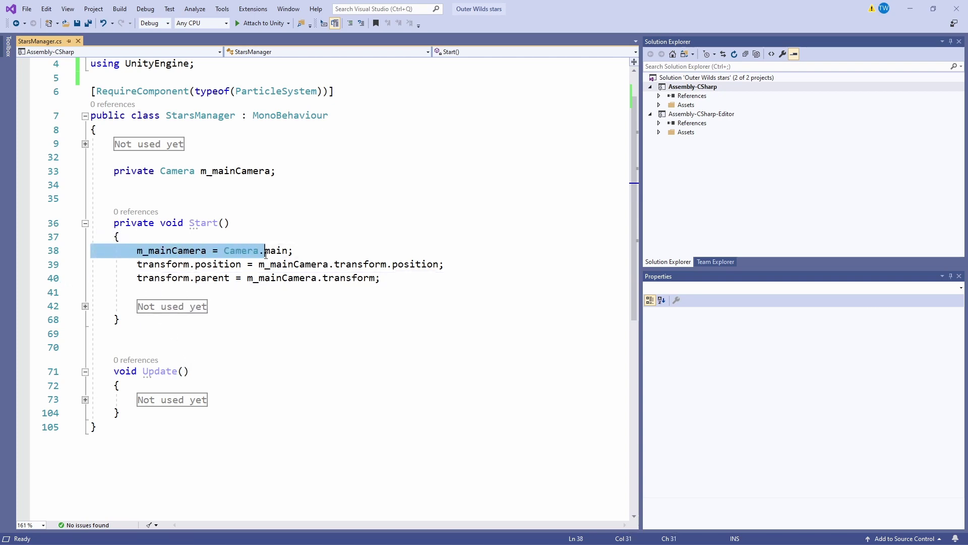
pyautogui.moveTo(266, 253); pyautogui.dragTo(311, 260)
pyautogui.moveTo(376, 267); pyautogui.dragTo(389, 276)
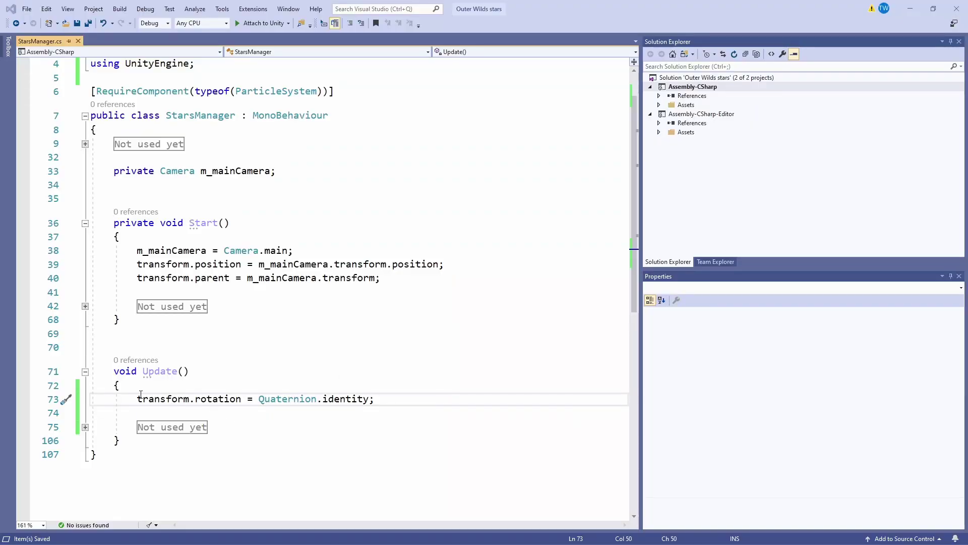
# Step: Examine the Quaternion.identity rotation line in Update and the ParticleSystemRenderer render queue lines in Start
pyautogui.moveTo(136, 399); pyautogui.dragTo(178, 401)
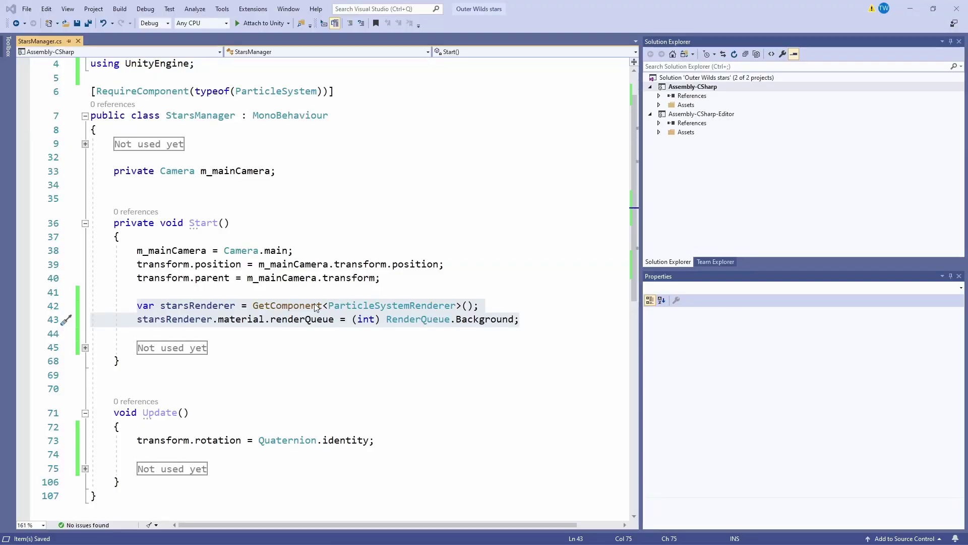
pyautogui.click(193, 295)
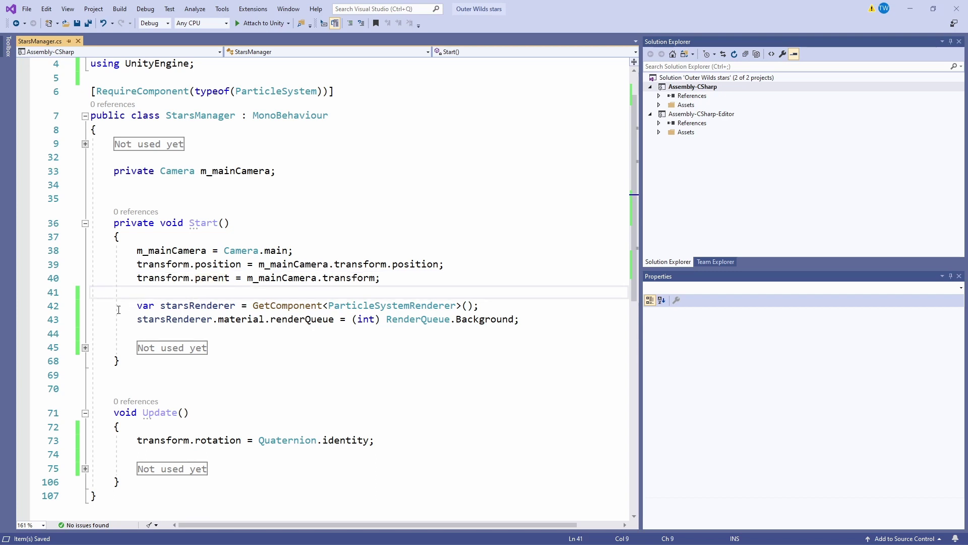
pyautogui.moveTo(137, 307); pyautogui.dragTo(137, 329)
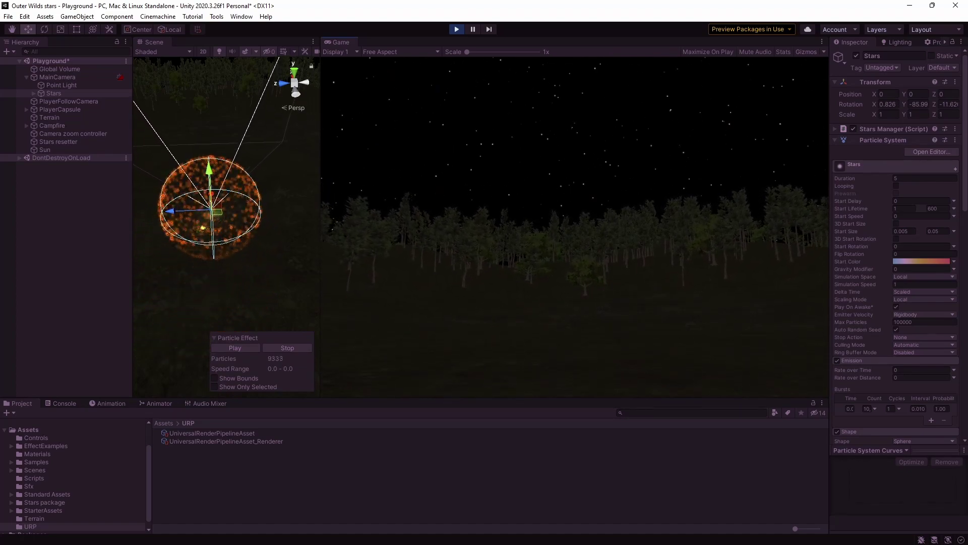
# Step: Exit play mode in Unity and preview the Exploding stars shell particle system from the start
pyautogui.hotkey('ctrl', 'p')
pyautogui.click(53, 158)
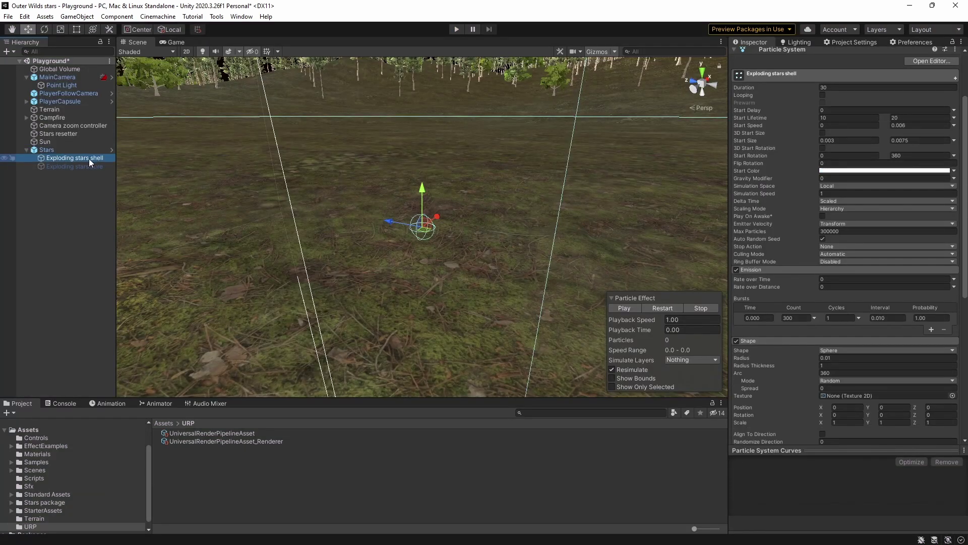
pyautogui.click(666, 309)
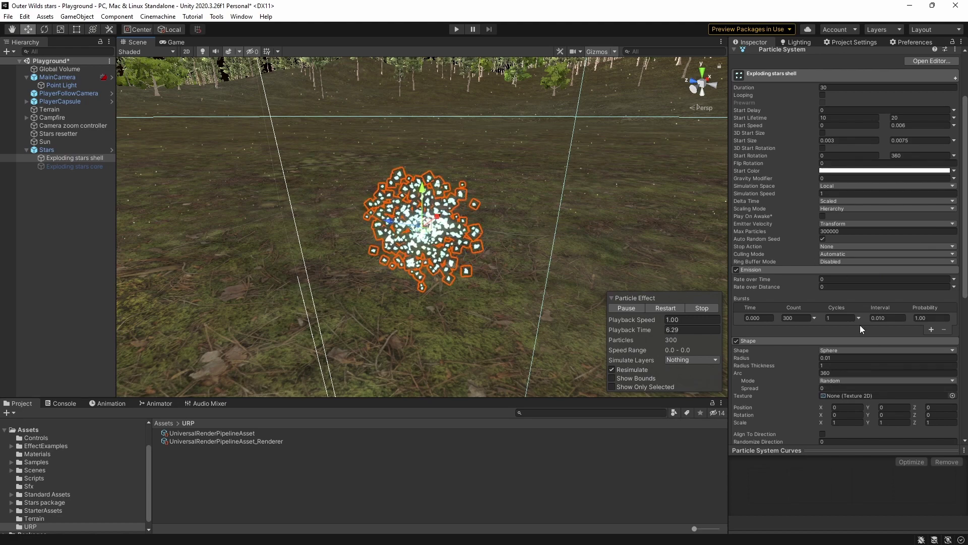
# Step: Set the shell's Start Size, Start Rotation, Start Speed and Start Lifetime to Random Between Two Constants
pyautogui.click(953, 141)
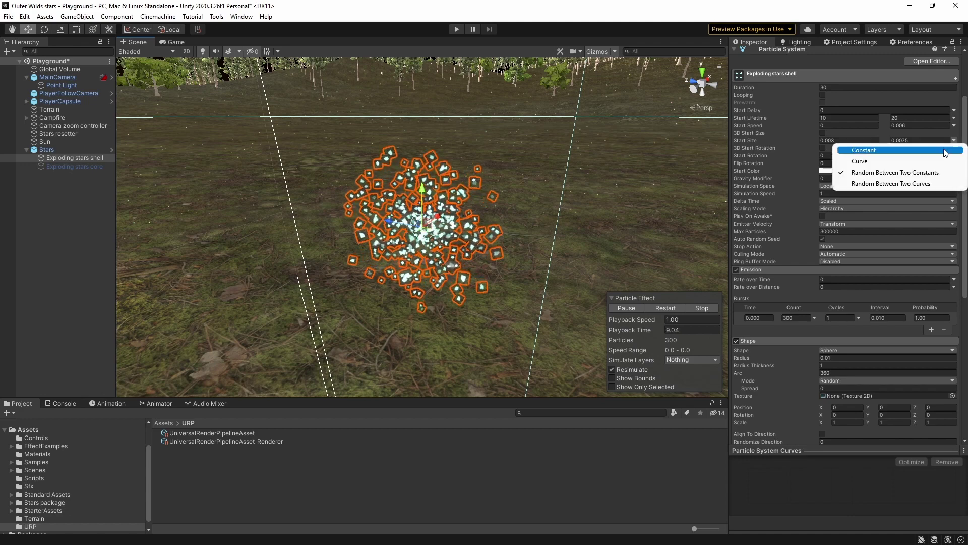
pyautogui.click(929, 173)
pyautogui.click(954, 155)
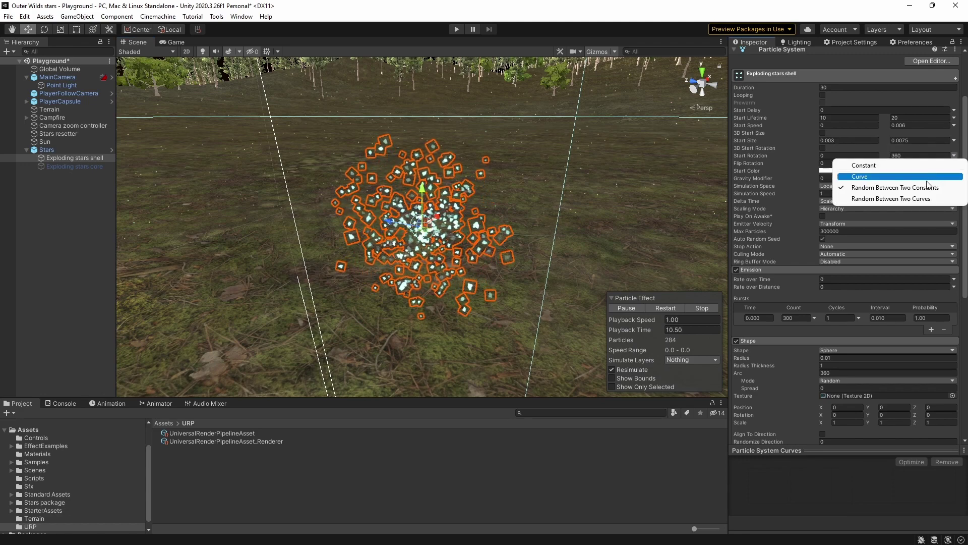
pyautogui.click(895, 188)
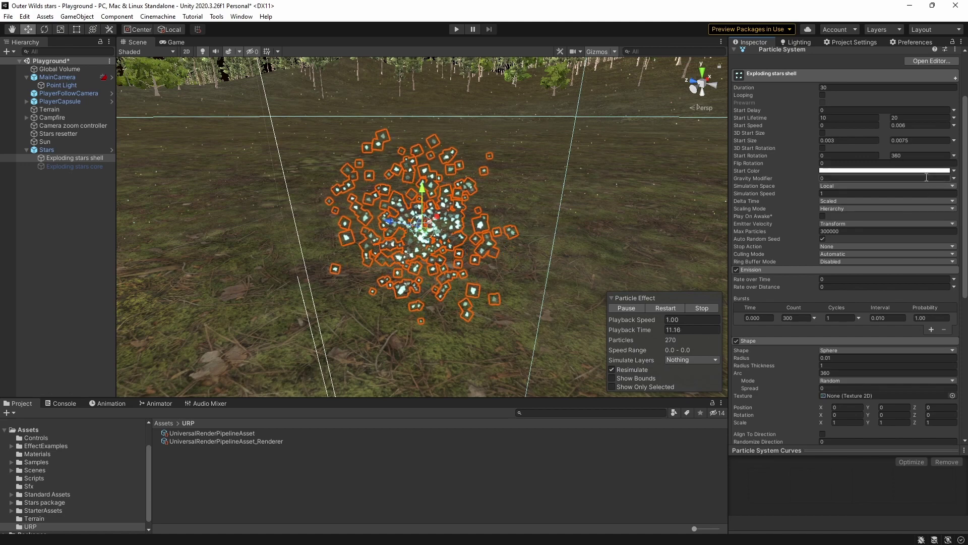
pyautogui.click(953, 126)
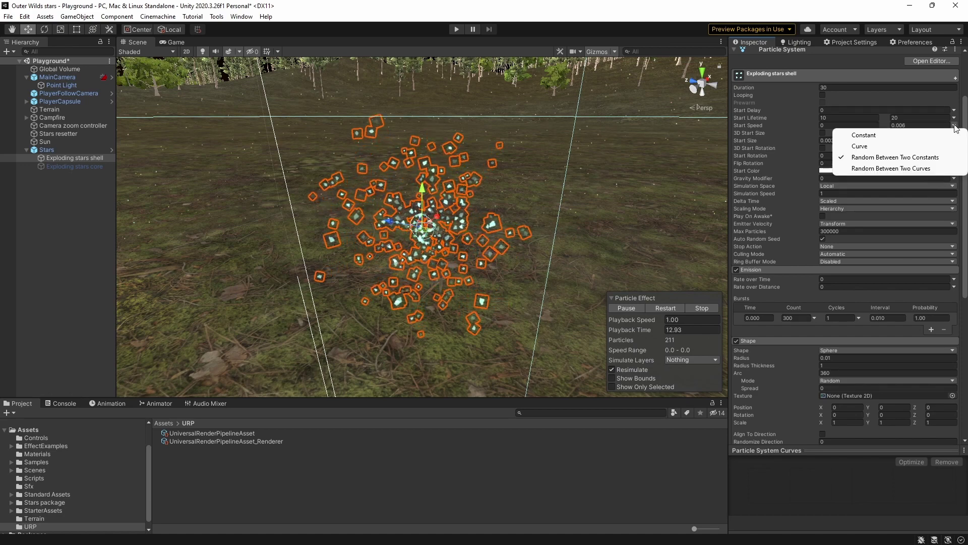
pyautogui.click(922, 156)
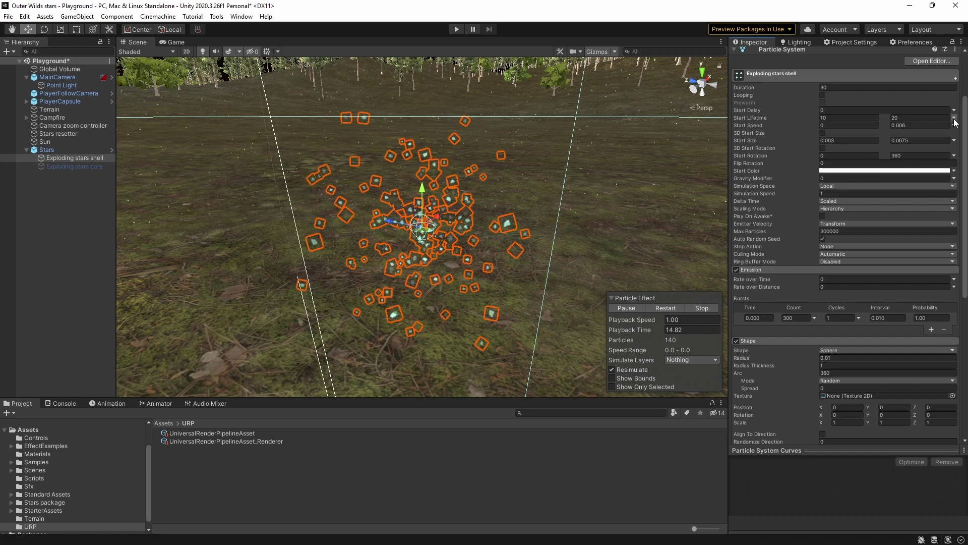
pyautogui.click(953, 118)
pyautogui.click(917, 152)
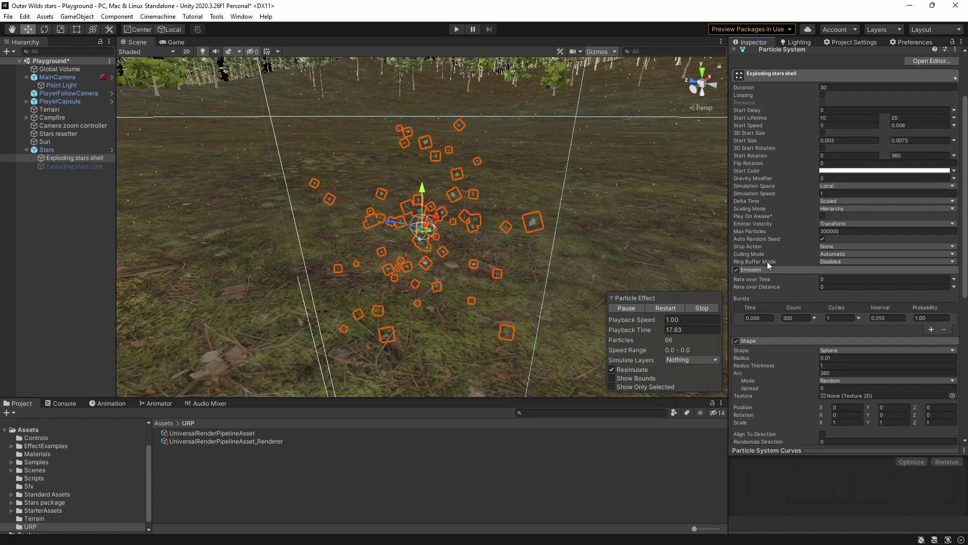
# Step: Replay the shell's particle preview and inspect the middle alpha key of its Color over Lifetime gradient
pyautogui.click(660, 307)
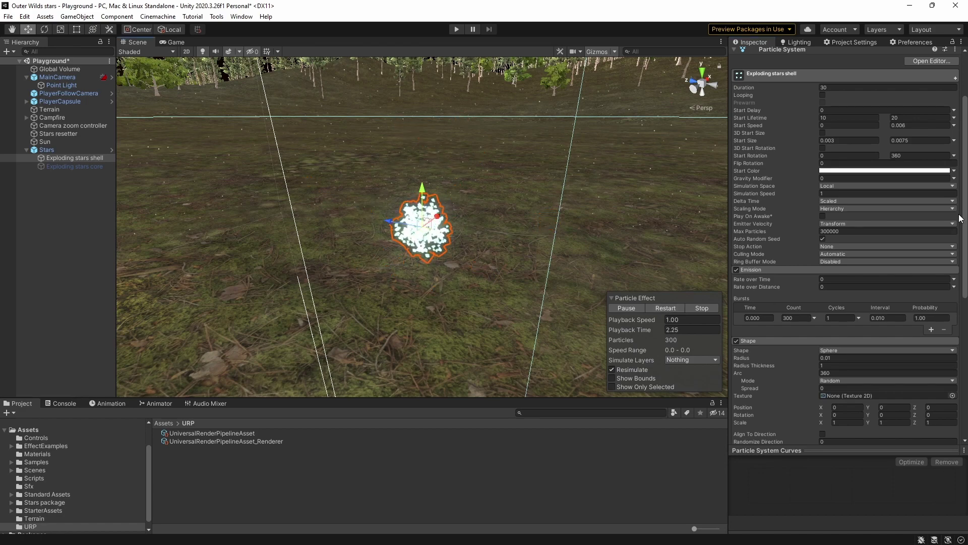
pyautogui.moveTo(964, 206); pyautogui.dragTo(959, 337)
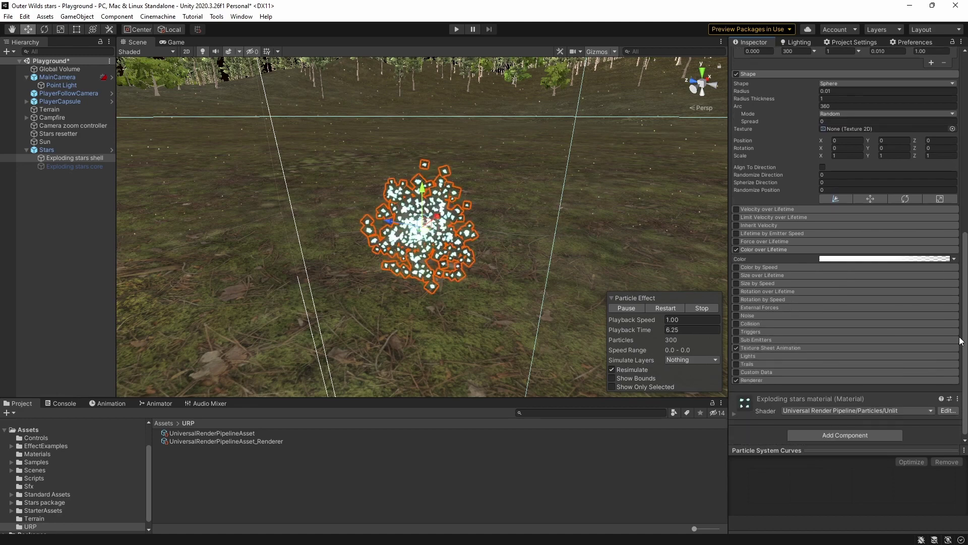
pyautogui.click(877, 259)
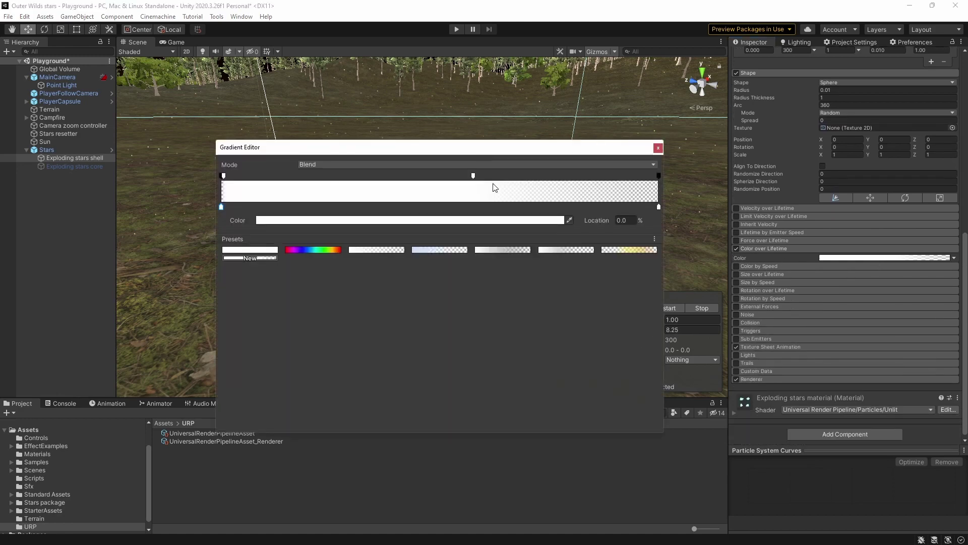
pyautogui.click(473, 176)
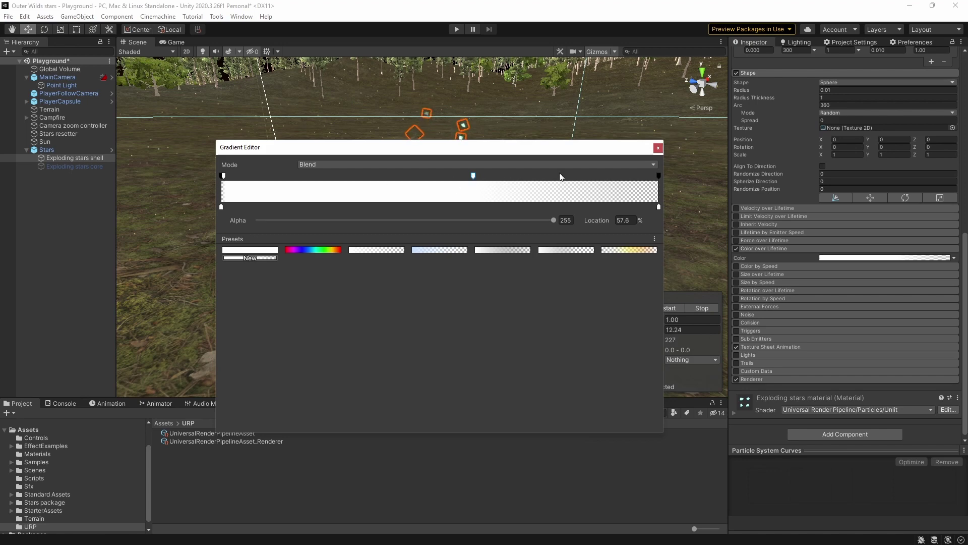
# Step: Inspect the end alpha key of the shell's Color over Lifetime gradient and close the gradient editor
pyautogui.click(659, 176)
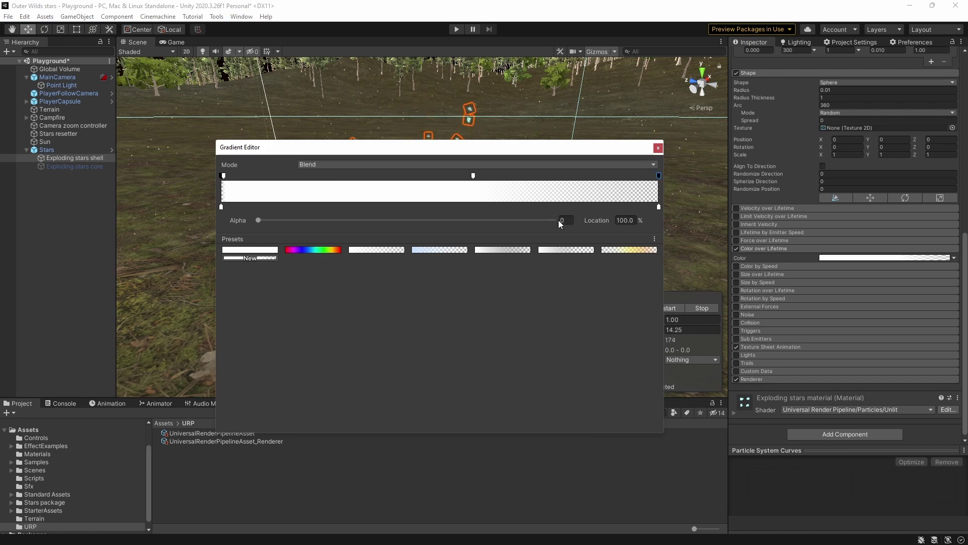
pyautogui.click(659, 147)
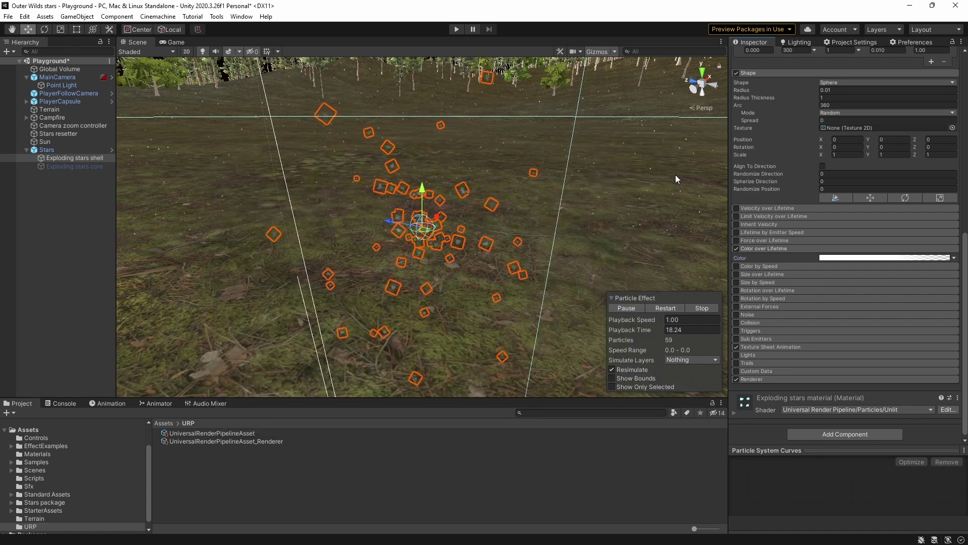
# Step: Locate the material's Base Map texture, view Star explosion particles in an enlarged preview, and return to the shell's settings
pyautogui.scroll(-5, 845, 212)
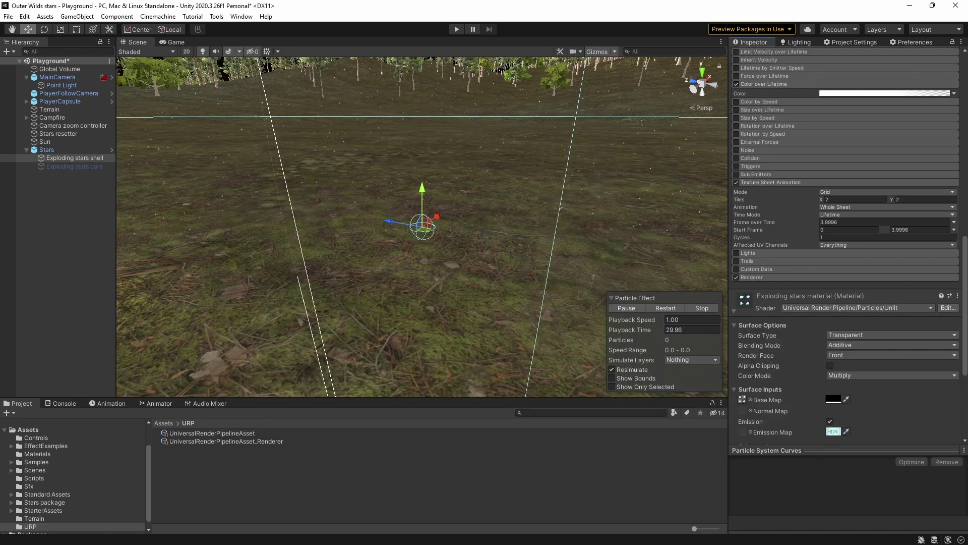
pyautogui.click(741, 400)
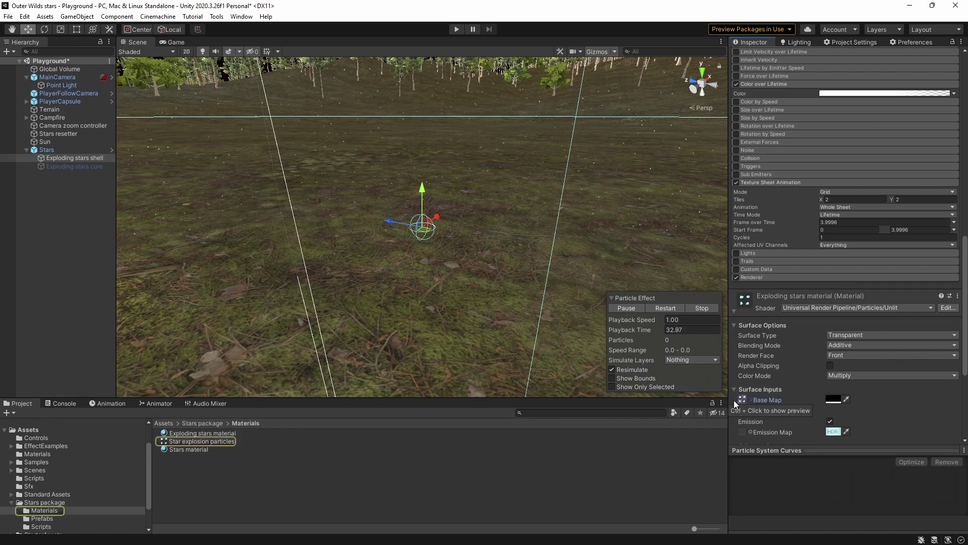
pyautogui.click(216, 441)
pyautogui.moveTo(831, 450); pyautogui.dragTo(831, 275)
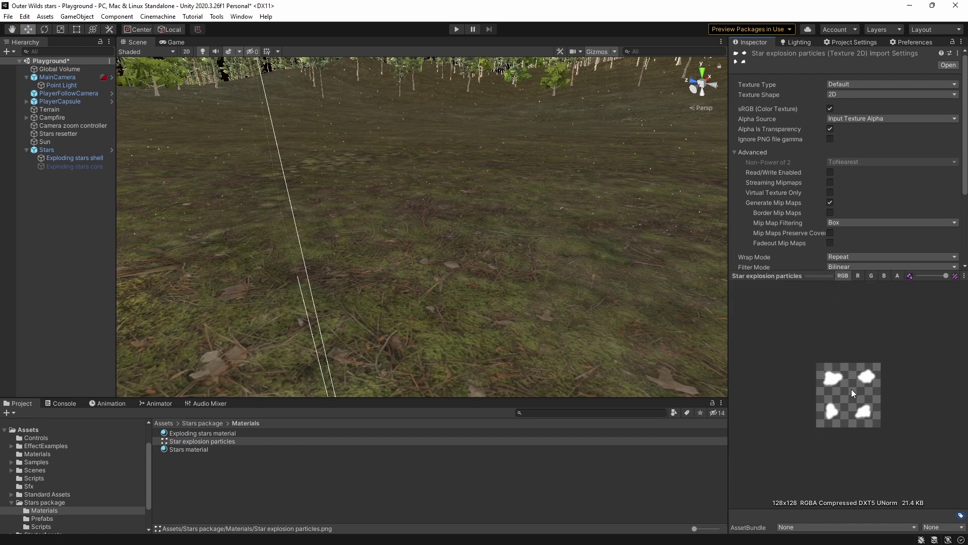
pyautogui.hotkey('ctrl', 'z')
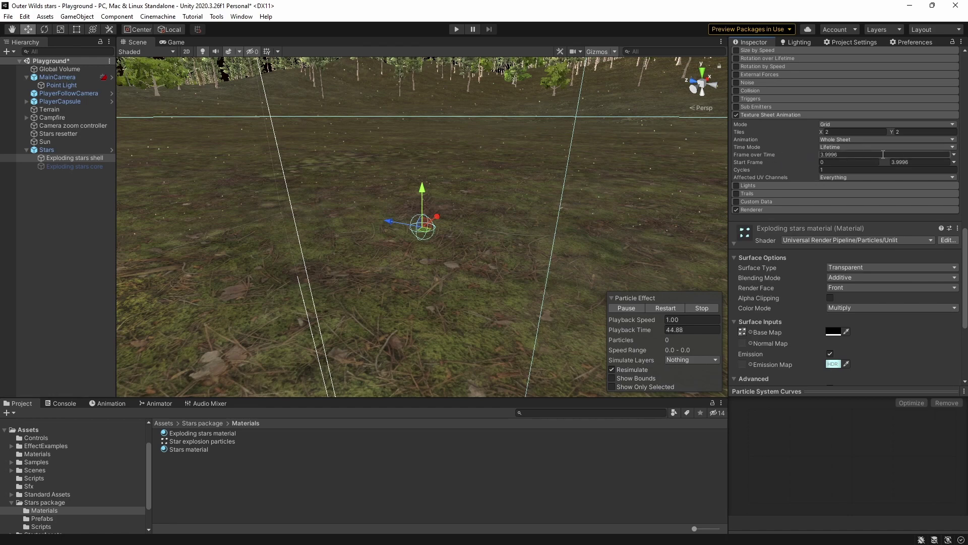
# Step: In the shell's Texture Sheet Animation, keep Frame over Time as Constant and set Start Frame to Random Between Two Constants
pyautogui.click(954, 155)
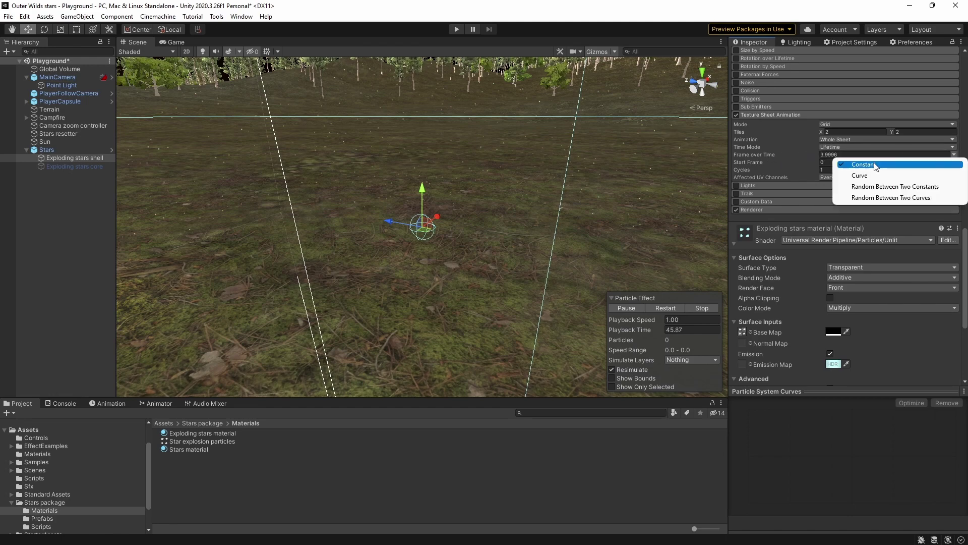
pyautogui.click(895, 186)
pyautogui.click(954, 162)
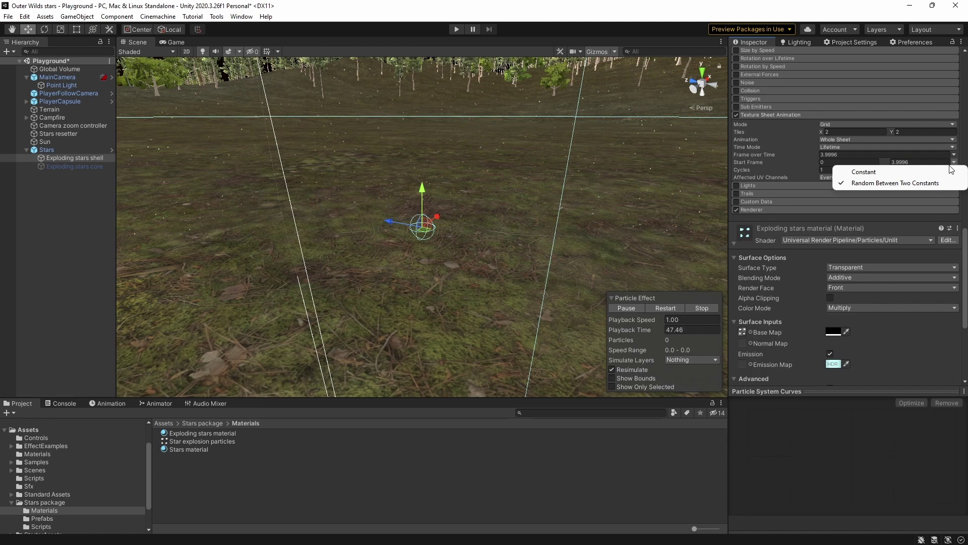
pyautogui.click(918, 183)
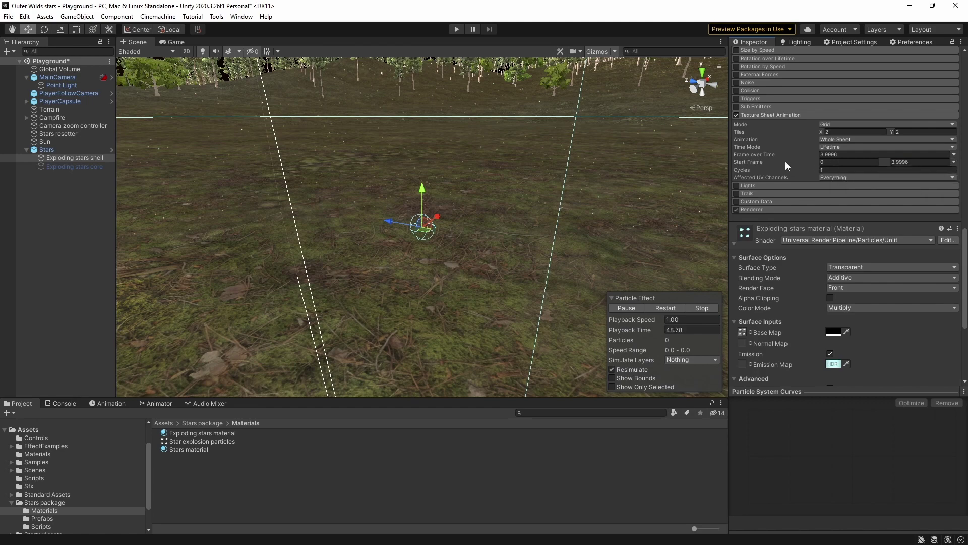
# Step: Replay the shell's preview and examine the Exploding stars material's Base Map colour, its texture and the HDR emission colour
pyautogui.scroll(-3, 785, 166)
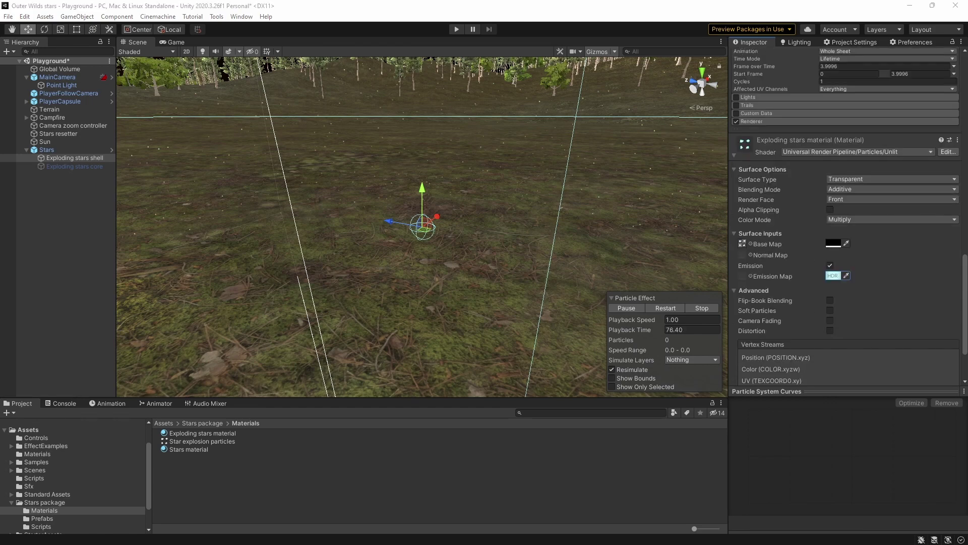
pyautogui.click(664, 309)
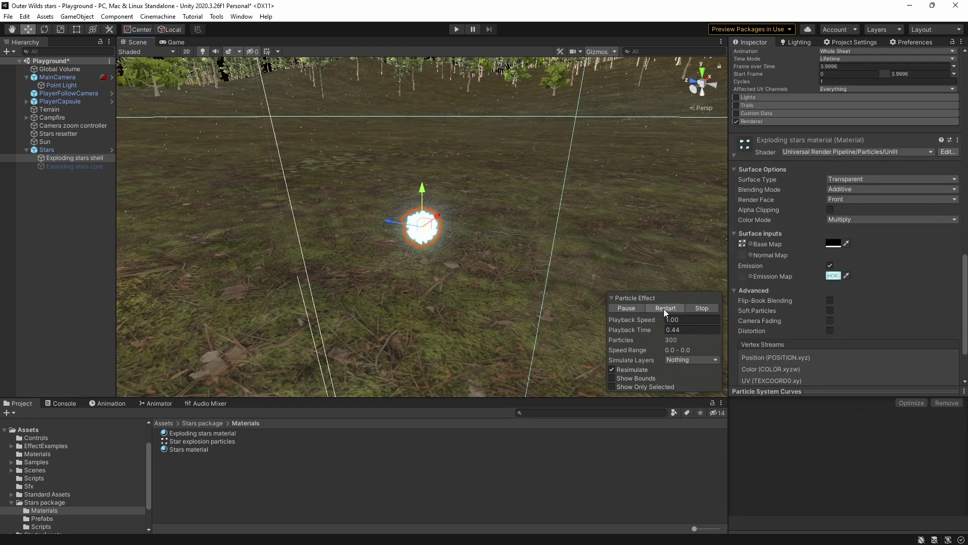
pyautogui.click(834, 244)
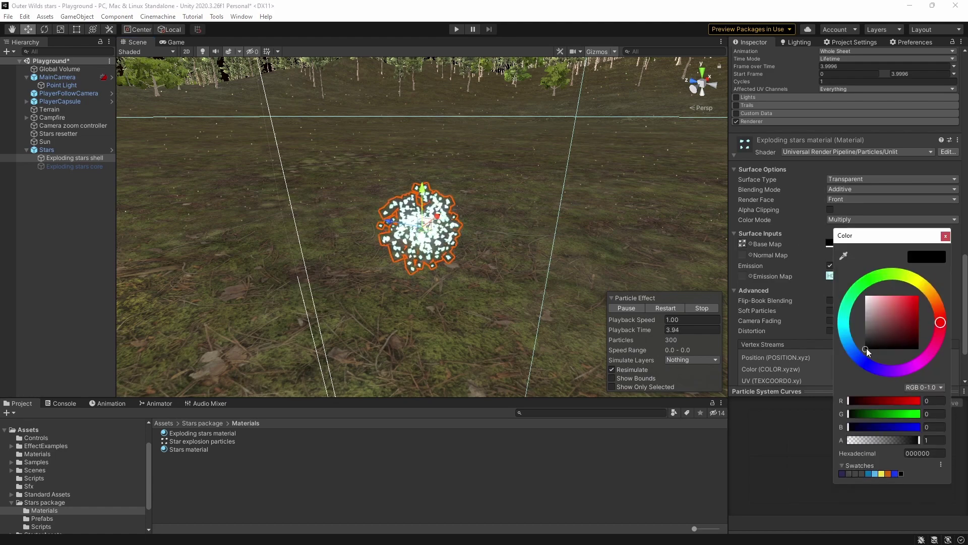
pyautogui.click(945, 235)
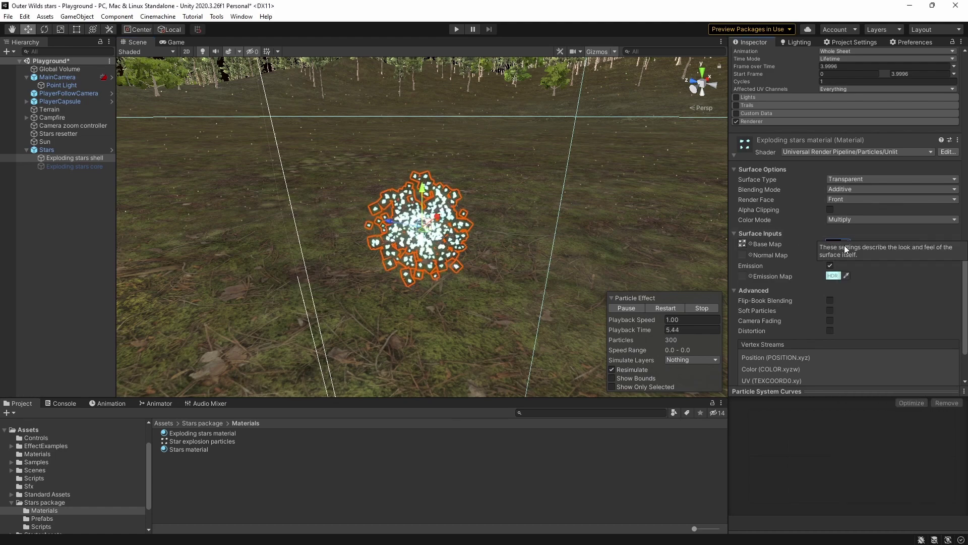
pyautogui.click(741, 244)
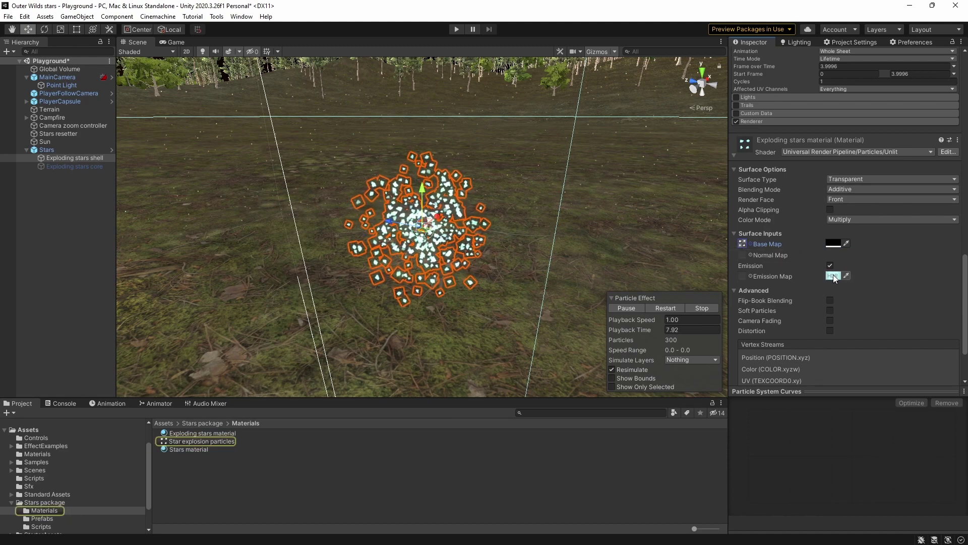
pyautogui.click(833, 276)
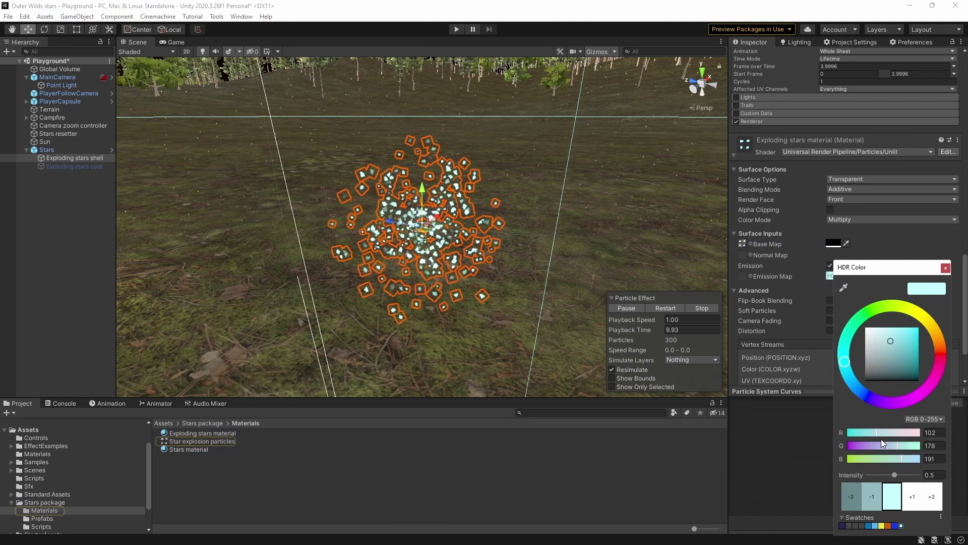
pyautogui.click(945, 268)
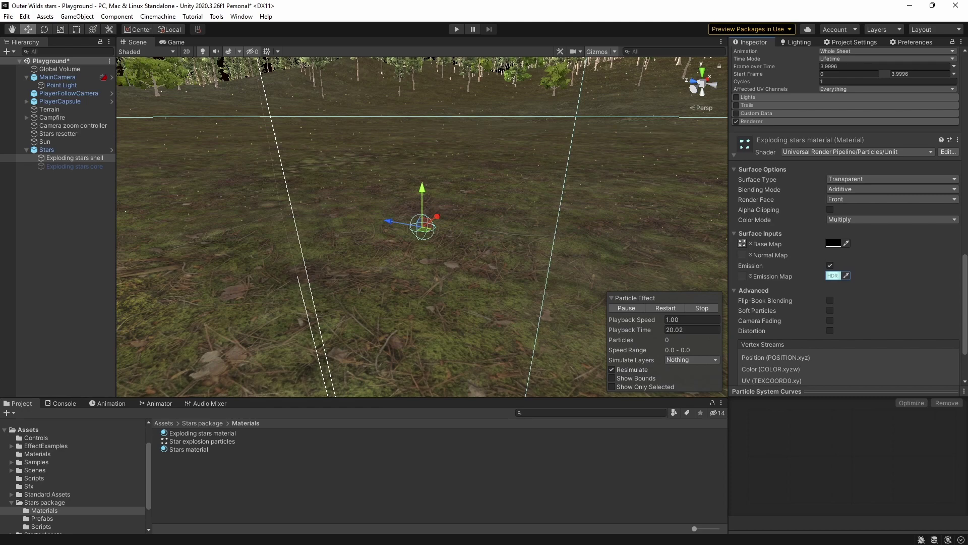
# Step: Deactivate Exploding stars shell, activate Exploding stars core, and show the core's particle settings
pyautogui.click(75, 158)
pyautogui.click(70, 157)
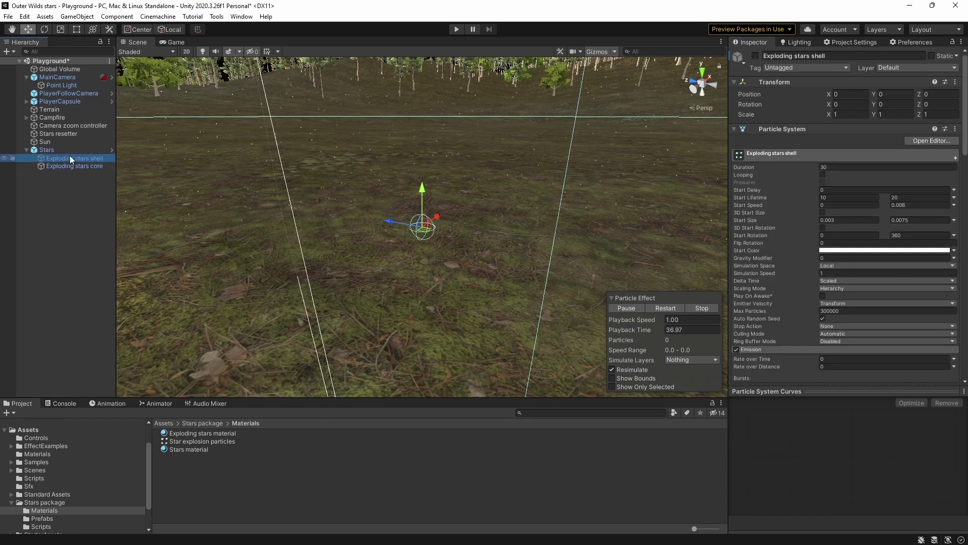
pyautogui.click(76, 166)
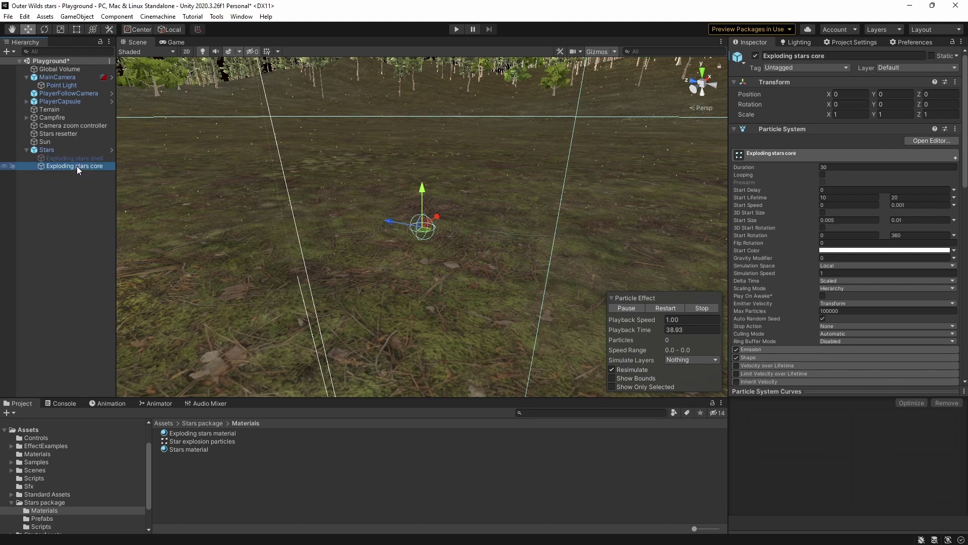
# Step: Replay the core's particle preview and set its Start Speed to Random Between Two Constants
pyautogui.click(663, 308)
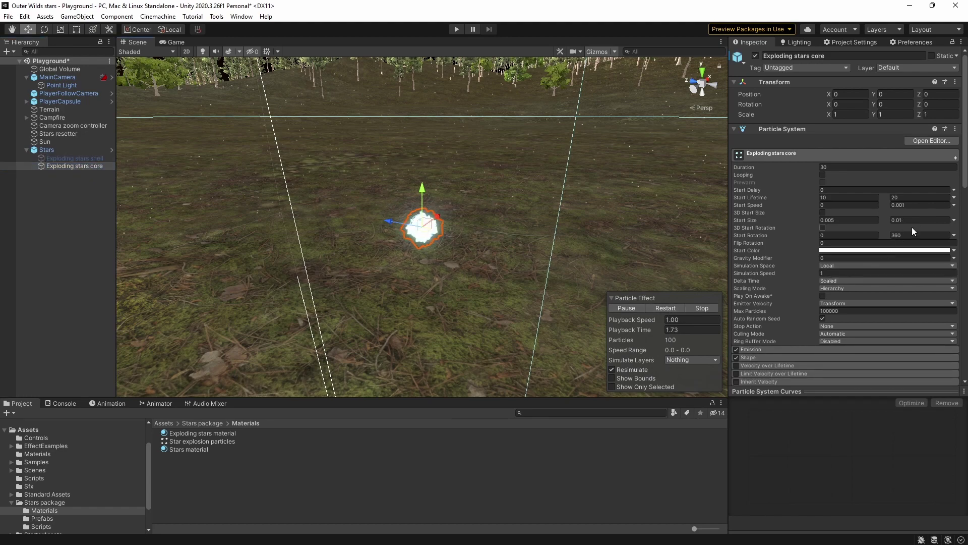
pyautogui.click(955, 207)
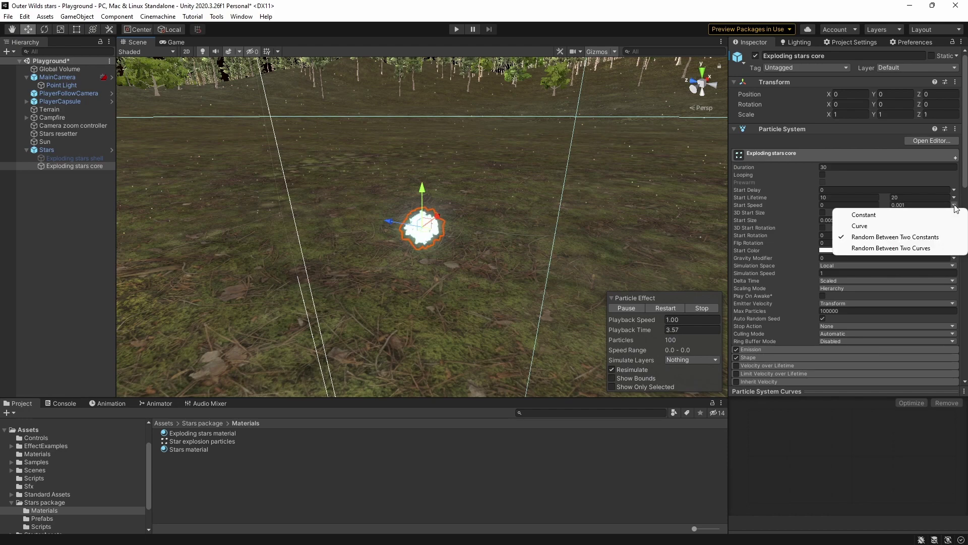
pyautogui.click(886, 237)
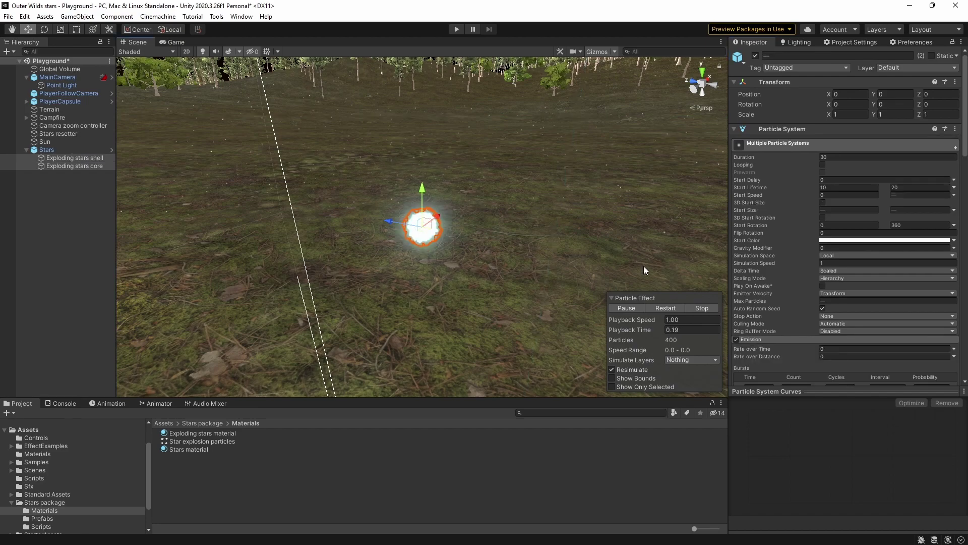
# Step: View the combined shell and core explosion from another angle and set both systems' Scaling Mode to Hierarchy
pyautogui.keyDown('alt'); pyautogui.moveTo(620, 205); pyautogui.dragTo(177, 194); pyautogui.keyUp('alt')
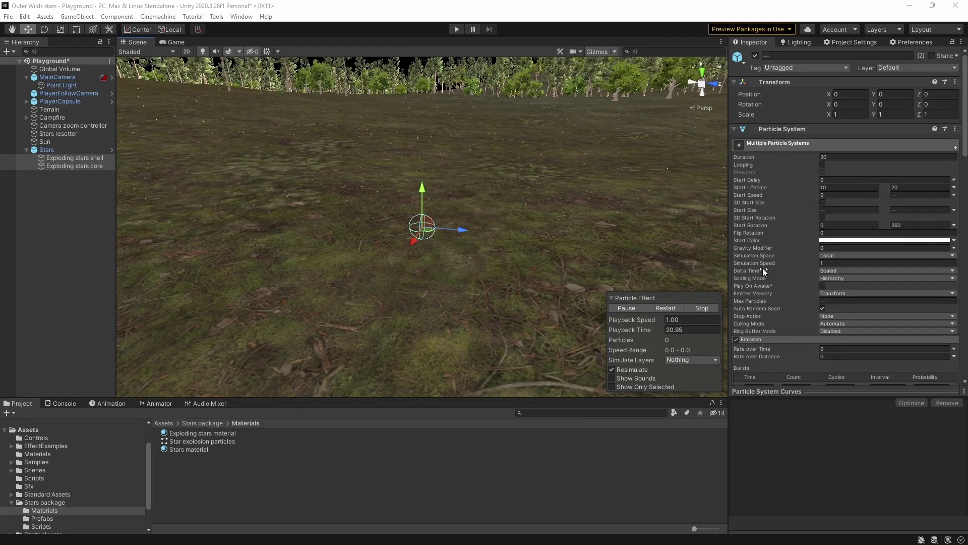
pyautogui.click(855, 278)
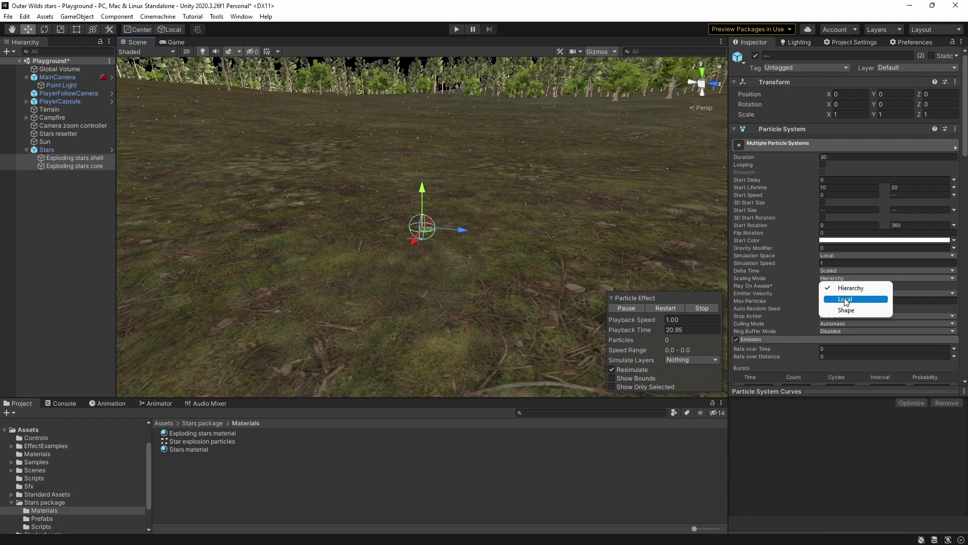
pyautogui.click(848, 288)
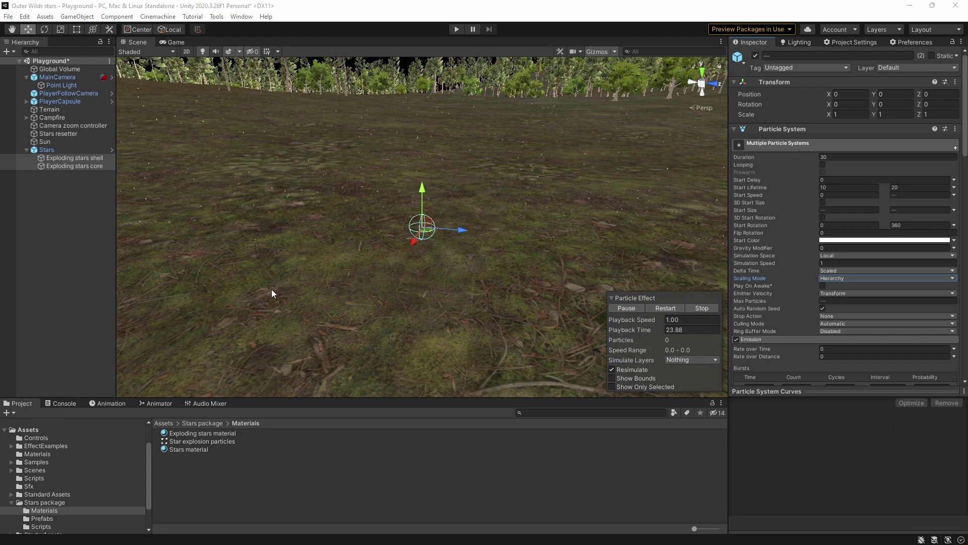
# Step: Enable the Sub Emitters module on the Stars particle system
pyautogui.click(50, 149)
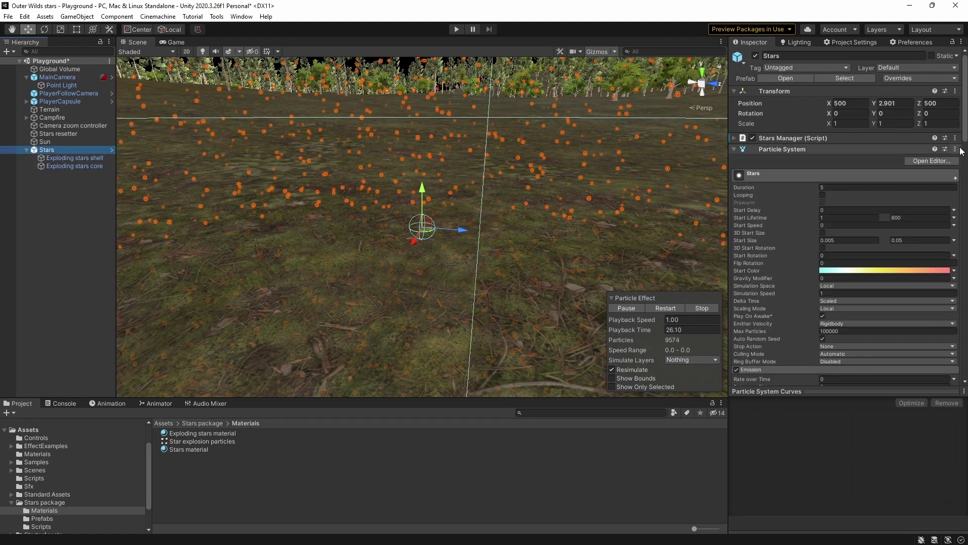
pyautogui.moveTo(966, 136); pyautogui.dragTo(960, 264)
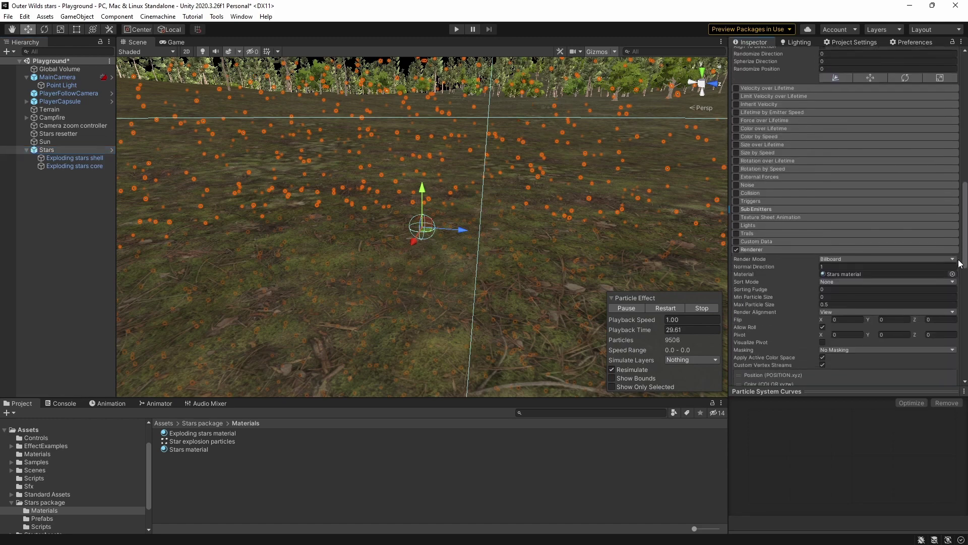
pyautogui.click(800, 209)
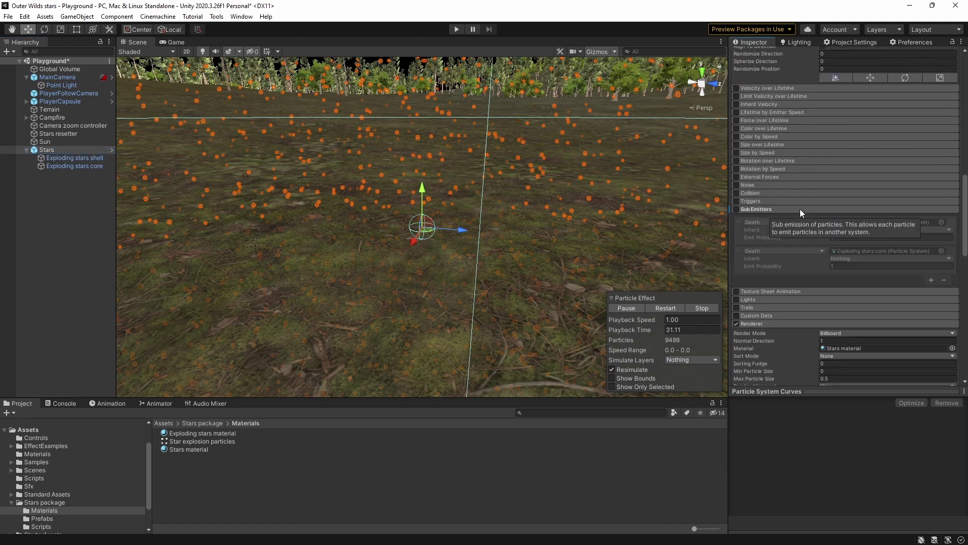
pyautogui.click(736, 209)
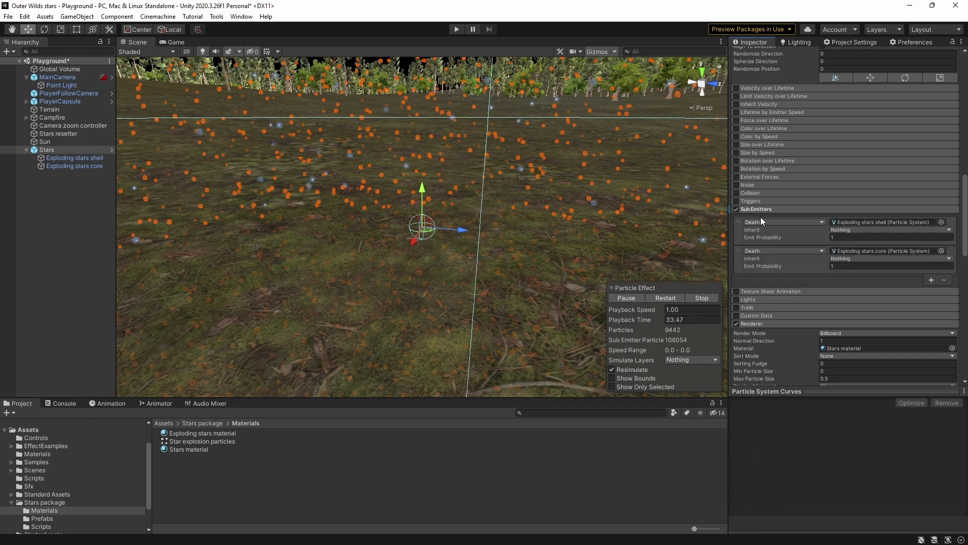
# Step: Locate the shell and core objects assigned as Death sub-emitters and inspect the Inherit options of the shell entry
pyautogui.click(877, 221)
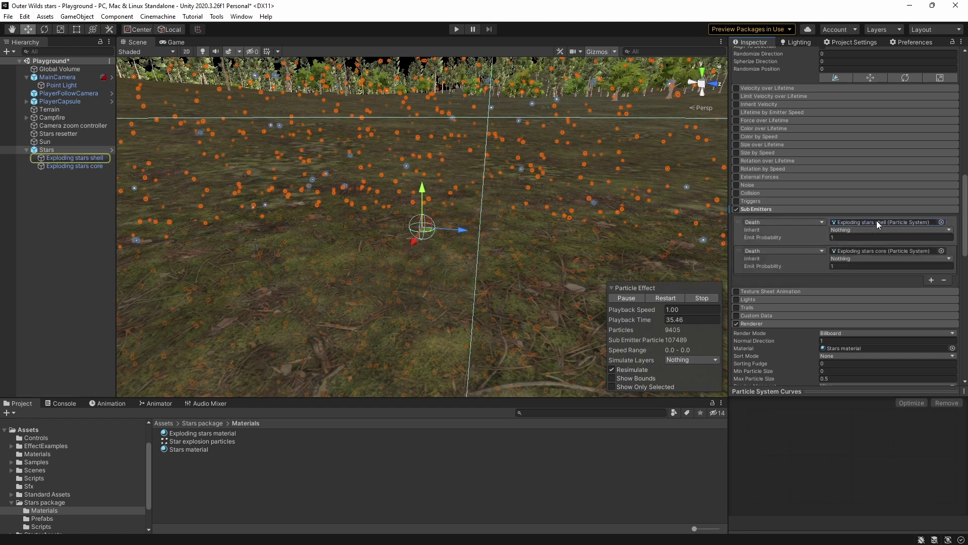
pyautogui.click(862, 250)
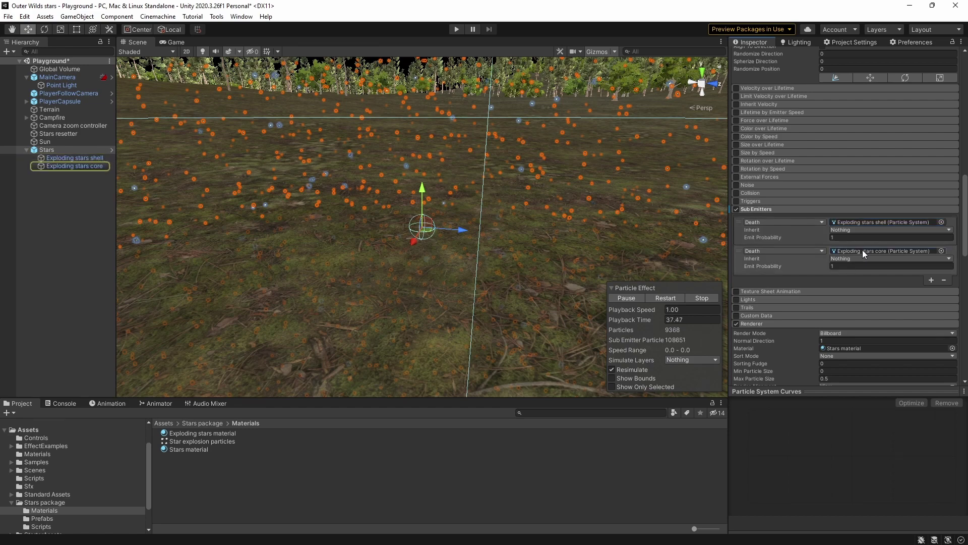
pyautogui.click(884, 230)
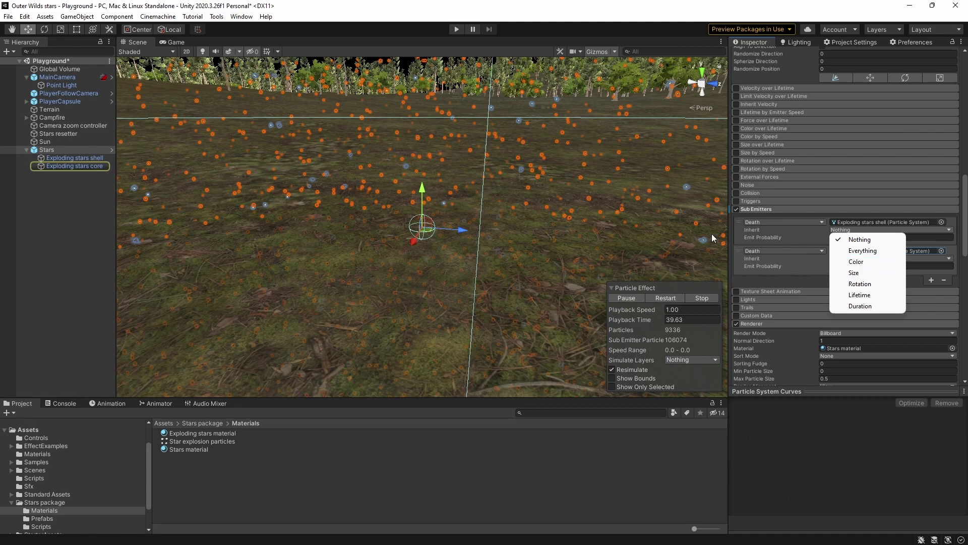
# Step: Run the scene in play mode and observe the night sky from beside the campfire
pyautogui.click(47, 147)
pyautogui.hotkey('ctrl', 'p')
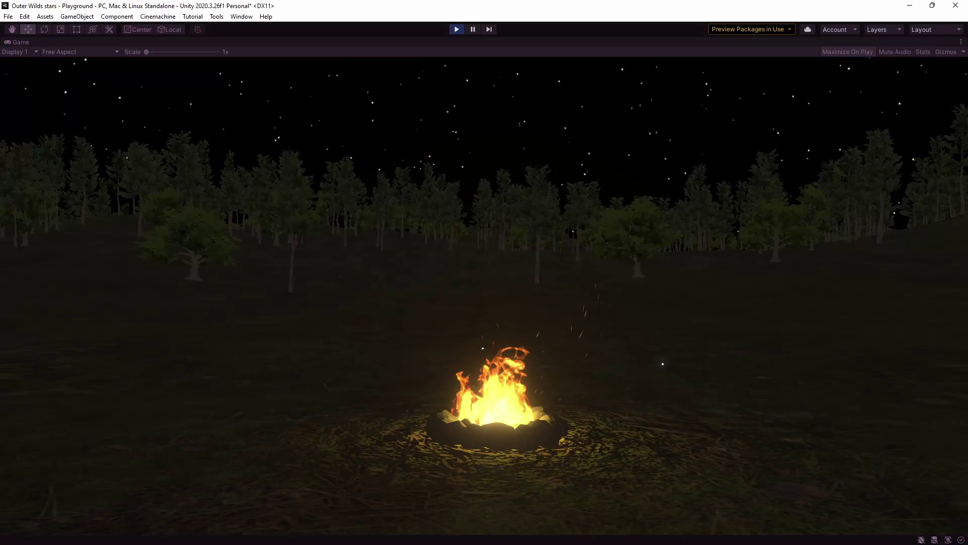
pyautogui.press('a')
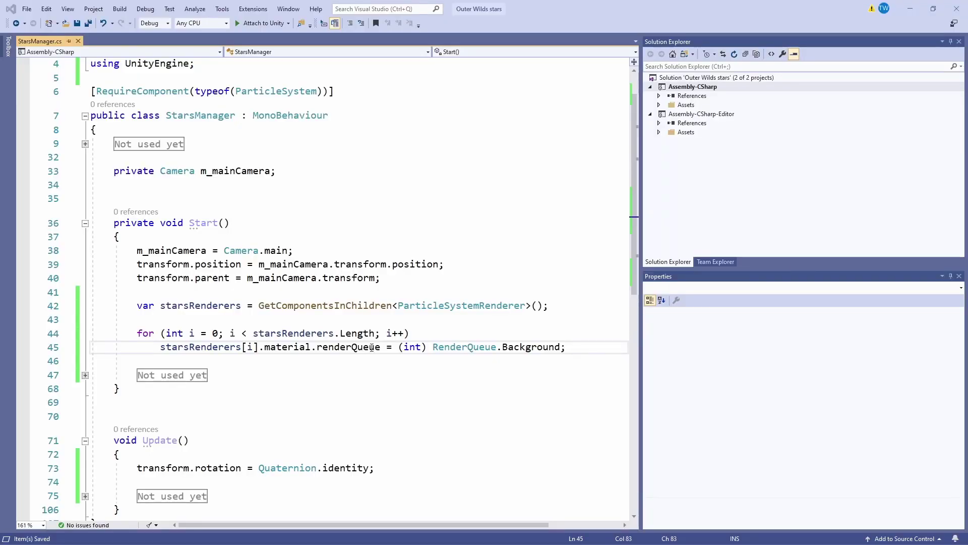
# Step: In Visual Studio, highlight the Start lines assigning RenderQueue.Background to every stars renderer, and exit play mode in Unity
pyautogui.moveTo(137, 306); pyautogui.dragTo(140, 353)
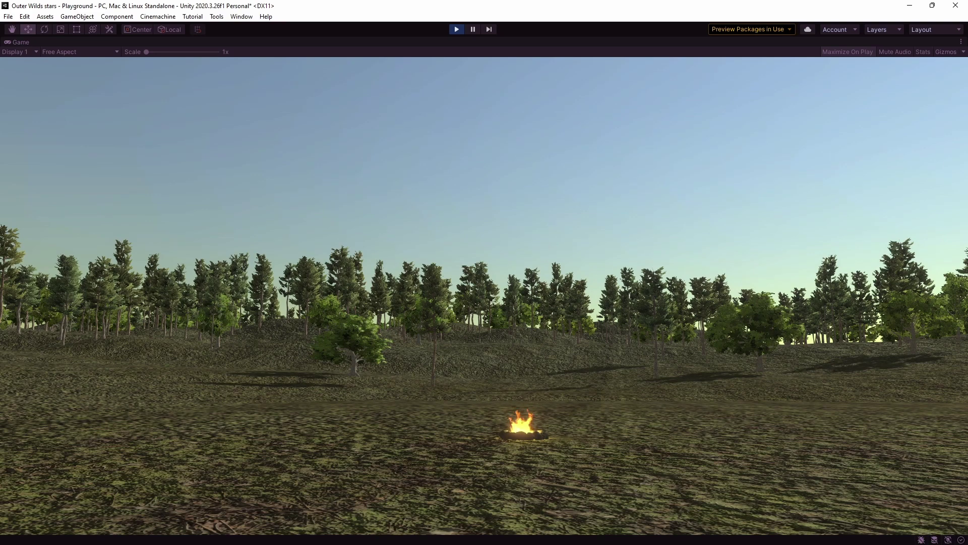
pyautogui.hotkey('ctrl', 'p')
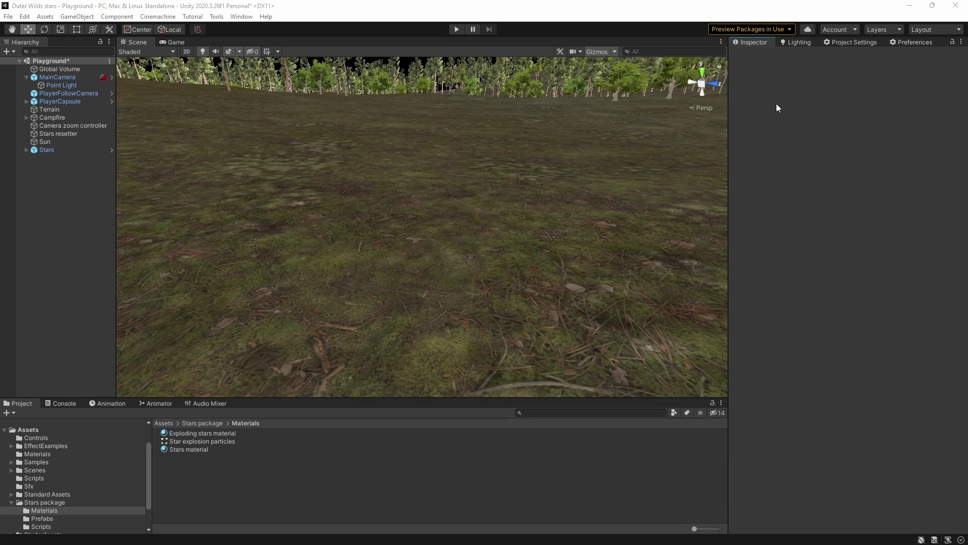
# Step: Locate the Skybox material assigned in the environment lighting settings and open its material properties
pyautogui.click(797, 43)
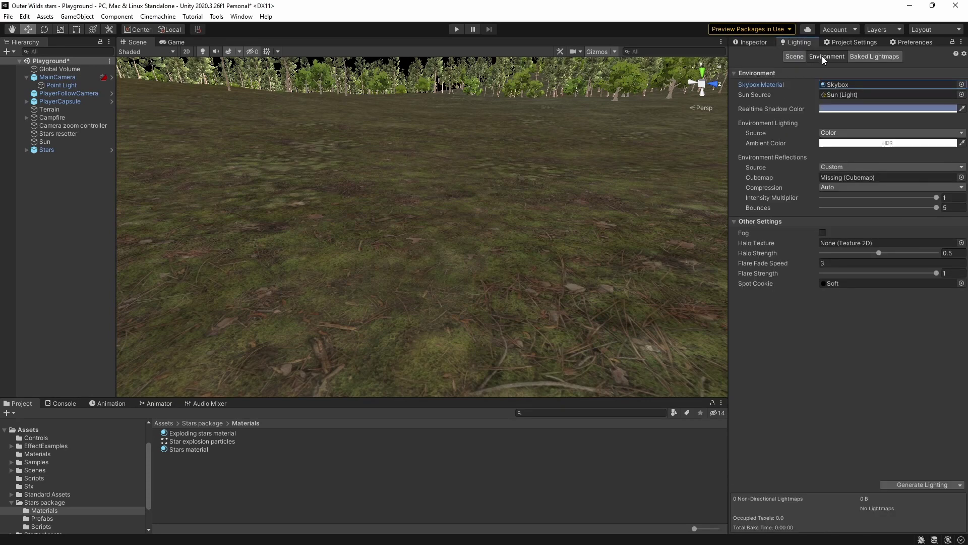
pyautogui.click(836, 84)
pyautogui.click(174, 434)
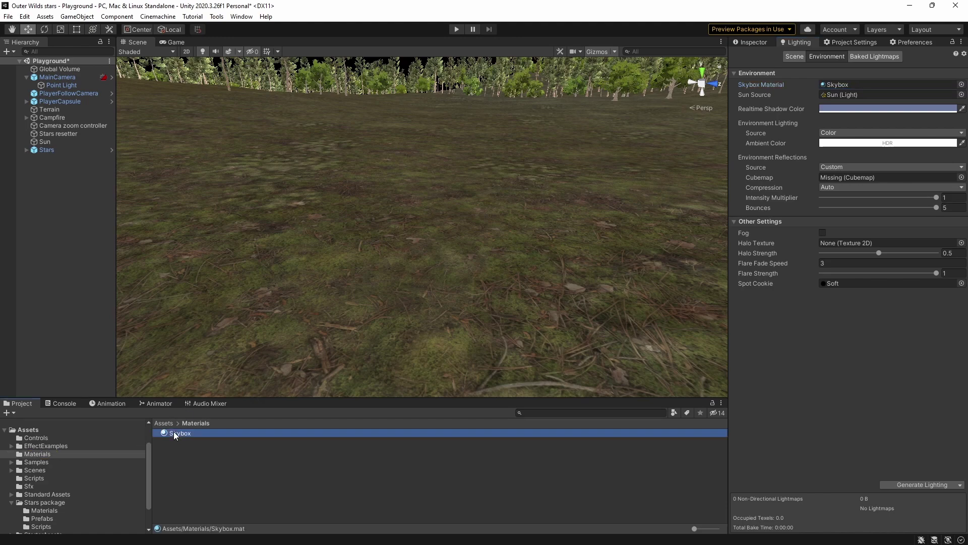
pyautogui.click(762, 43)
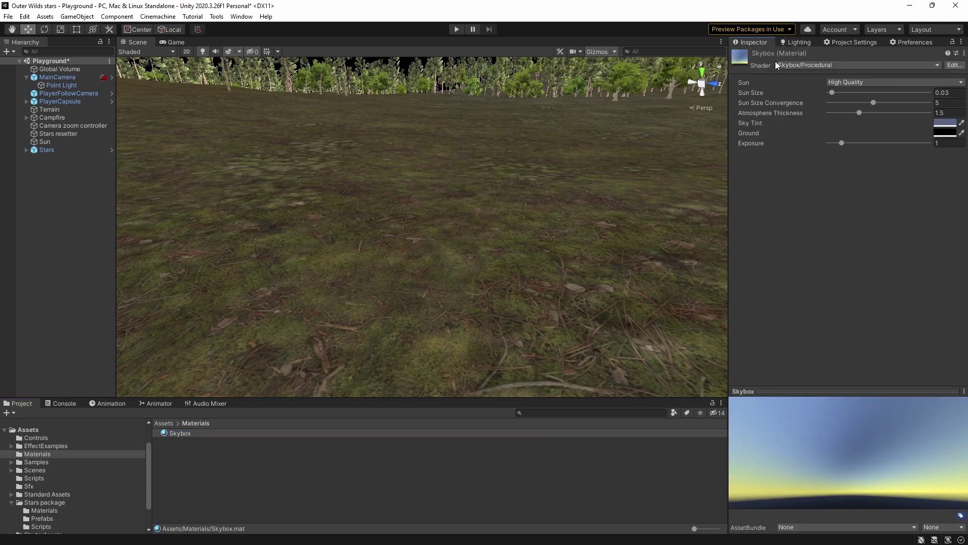
# Step: View the Skybox material's Custom Render Queue in the Inspector's Debug mode, and return the Inspector to Normal mode
pyautogui.click(962, 42)
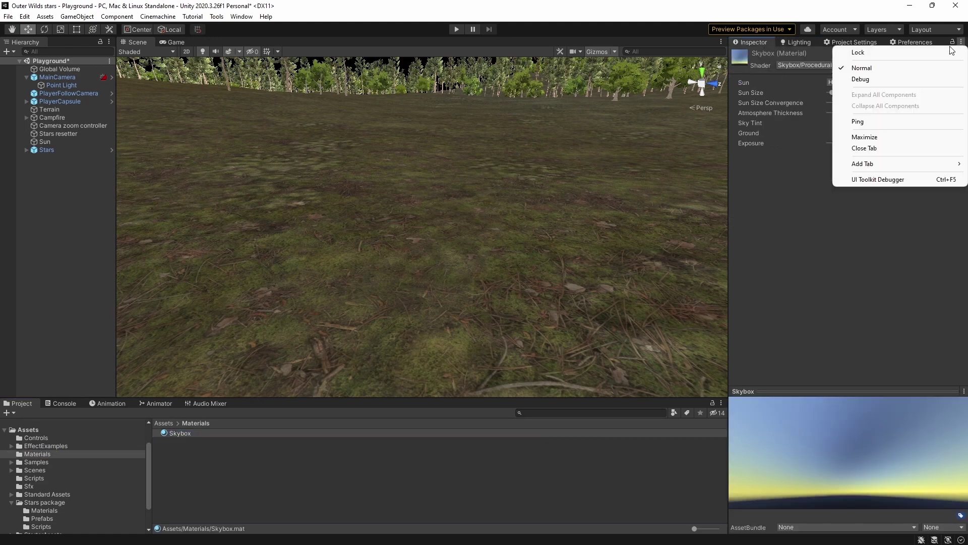
pyautogui.click(899, 80)
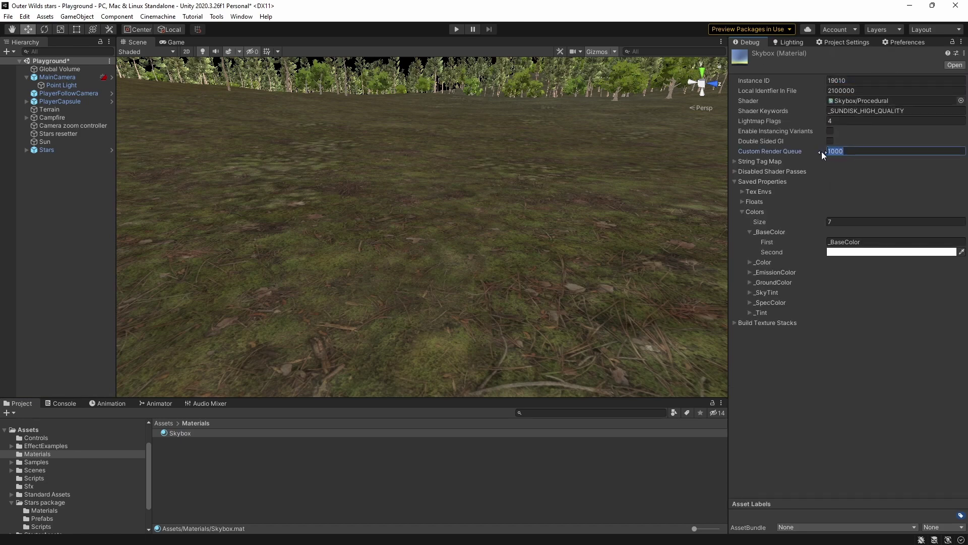
pyautogui.click(961, 43)
pyautogui.click(888, 68)
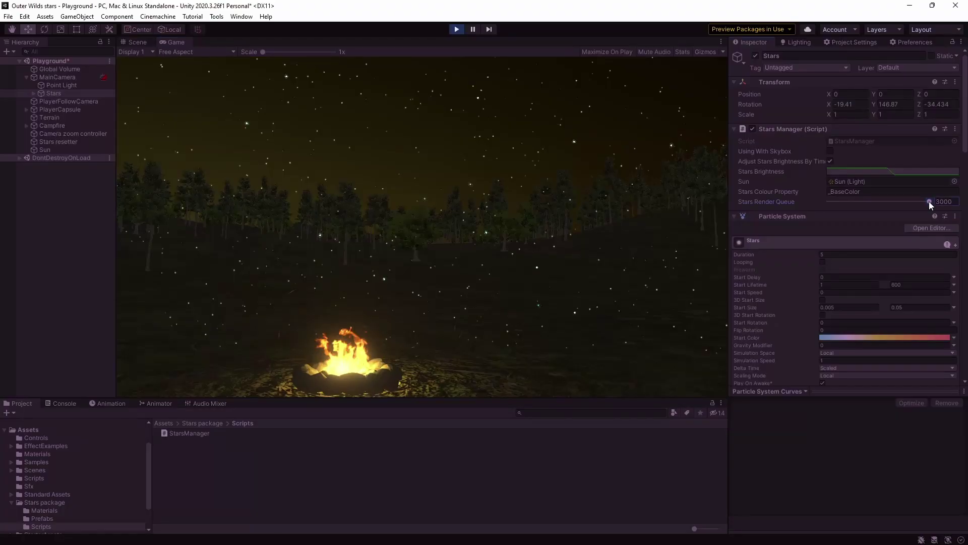
# Step: Lower the Stars Render Queue of the Stars Manager script while the scene is playing
pyautogui.moveTo(929, 201)
pyautogui.mouseDown()
pyautogui.moveTo(830, 205)
pyautogui.moveTo(913, 207)
pyautogui.mouseUp()
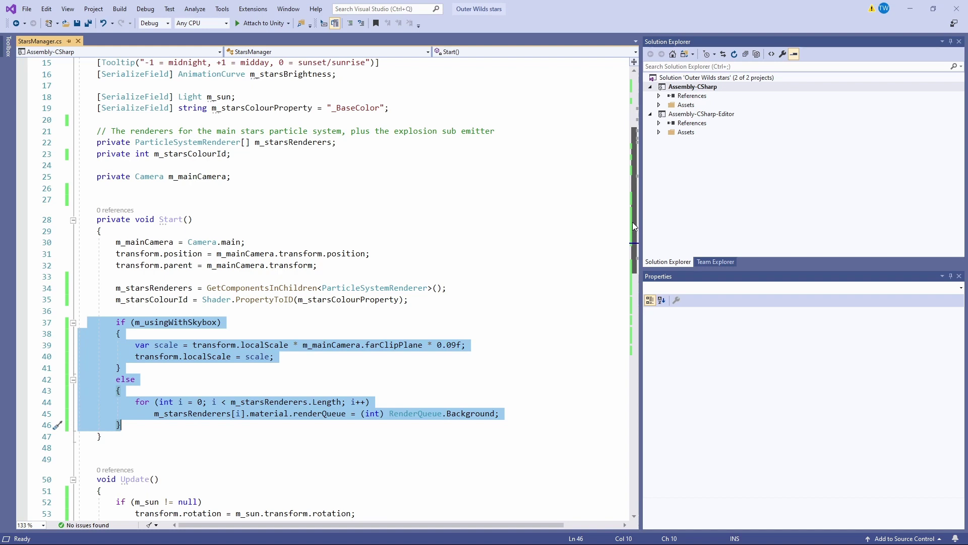
# Step: In Visual Studio, highlight the m_starsBrightness curve declaration and the Update lines that compute the sun's dot product and evaluate the intensity
pyautogui.moveTo(634, 226); pyautogui.dragTo(636, 168)
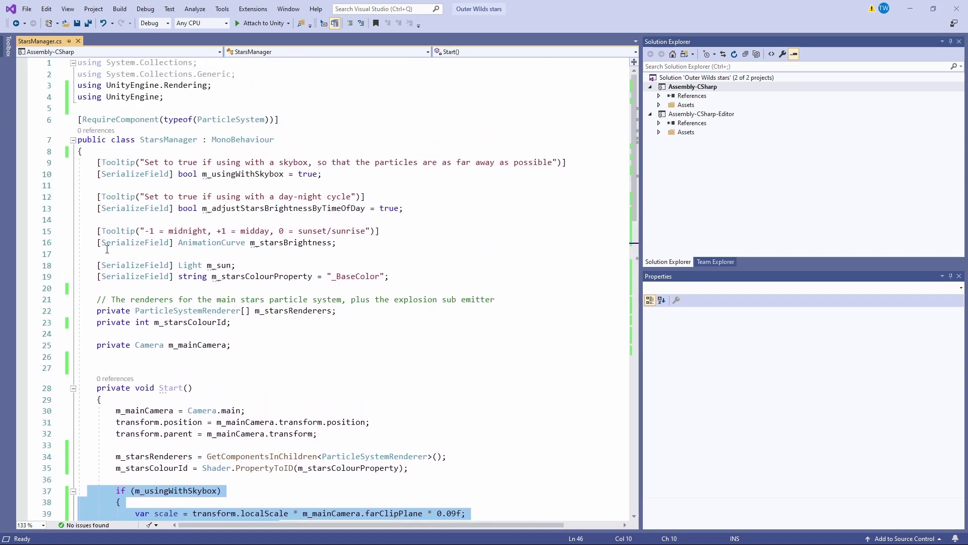
pyautogui.moveTo(97, 230); pyautogui.dragTo(355, 251)
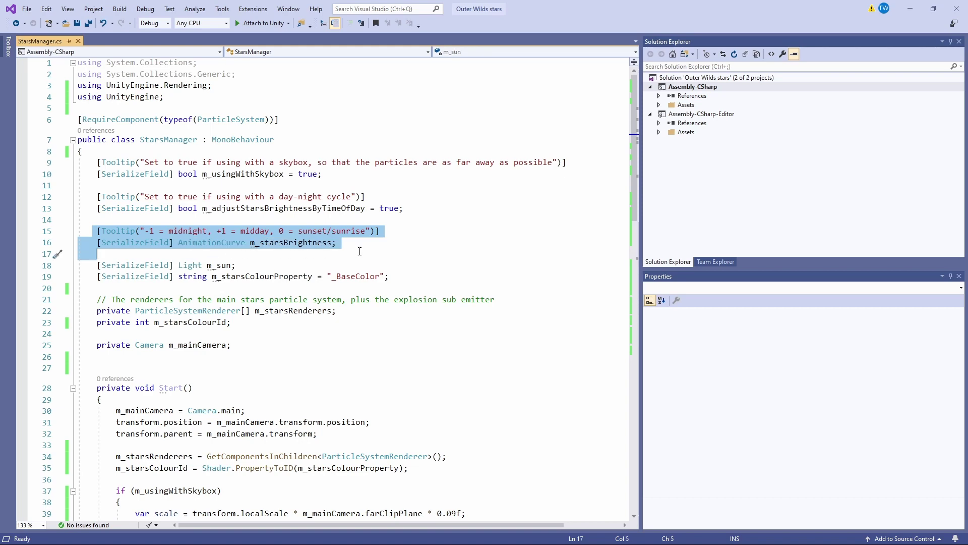
pyautogui.moveTo(635, 194); pyautogui.dragTo(634, 368)
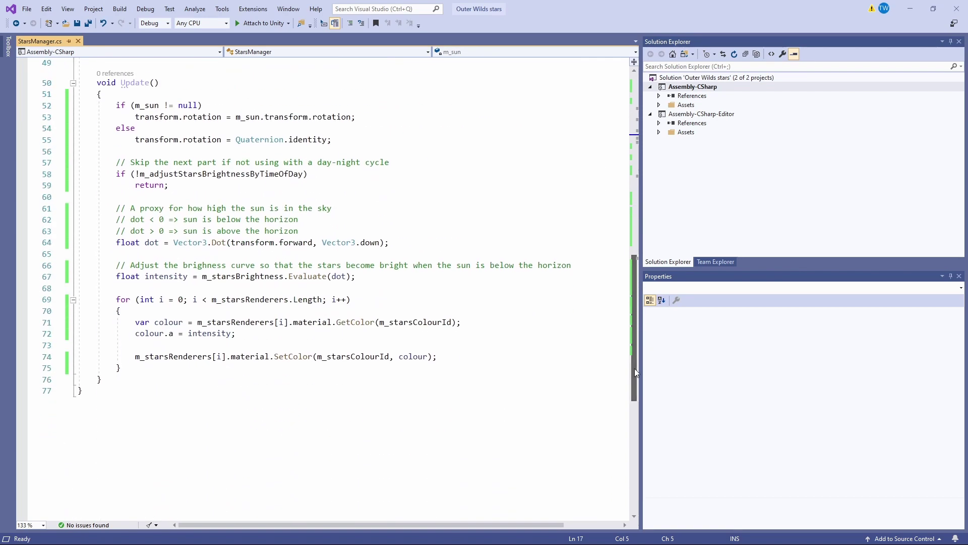
pyautogui.click(98, 207)
pyautogui.moveTo(99, 208); pyautogui.dragTo(365, 279)
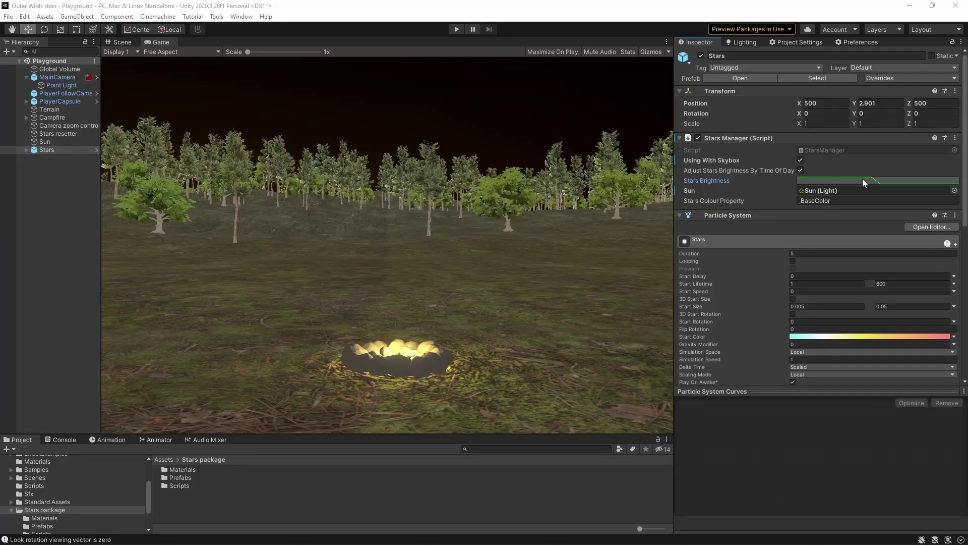
# Step: In Unity, open the Stars Brightness curve of the Stars Manager script and move the curve window over the game view
pyautogui.click(862, 181)
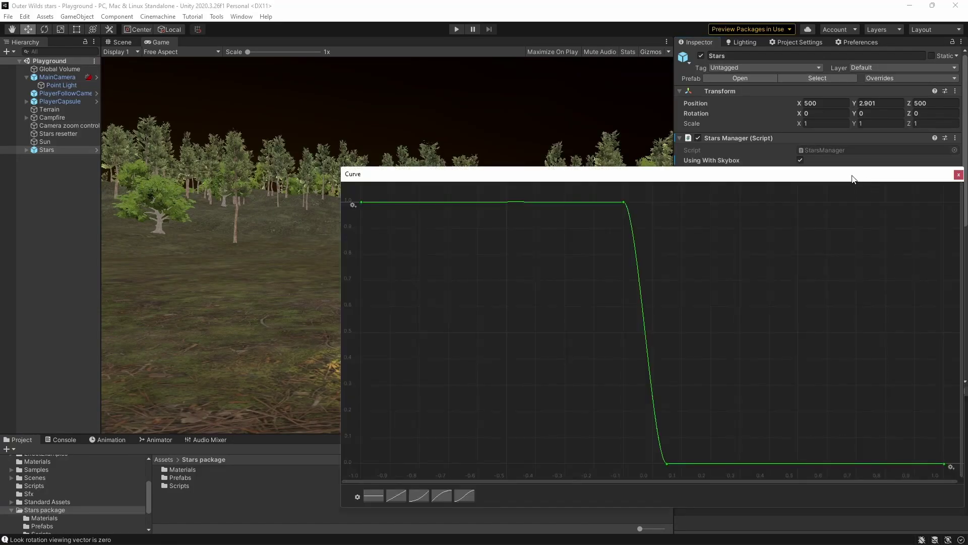
pyautogui.moveTo(852, 176); pyautogui.dragTo(712, 112)
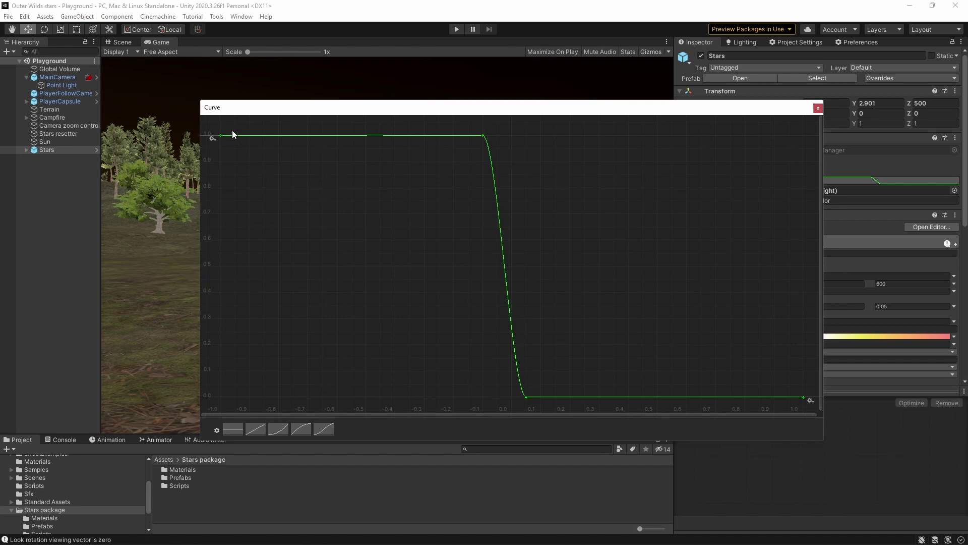